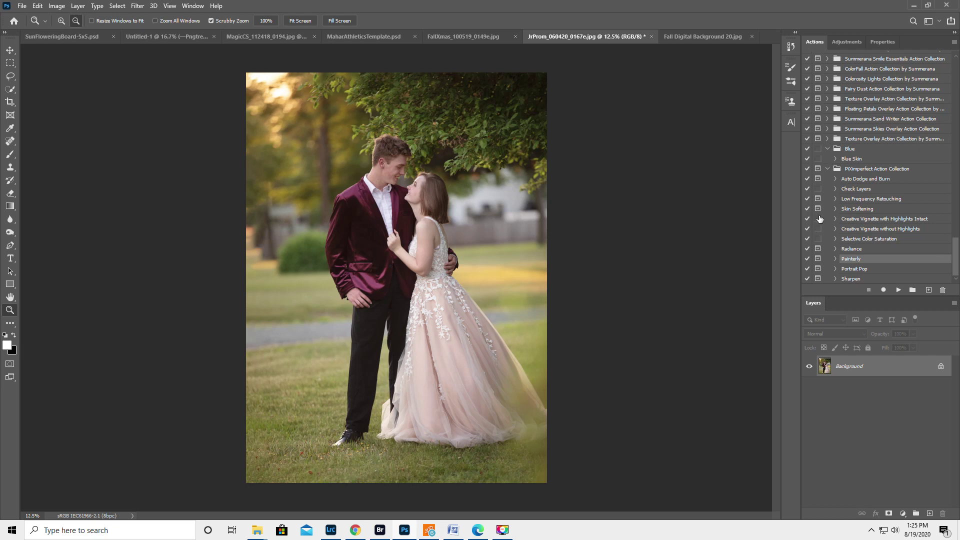
Step: Scroll the Actions panel up and bring up the File menu commands
scroll(858, 212, up, 1)
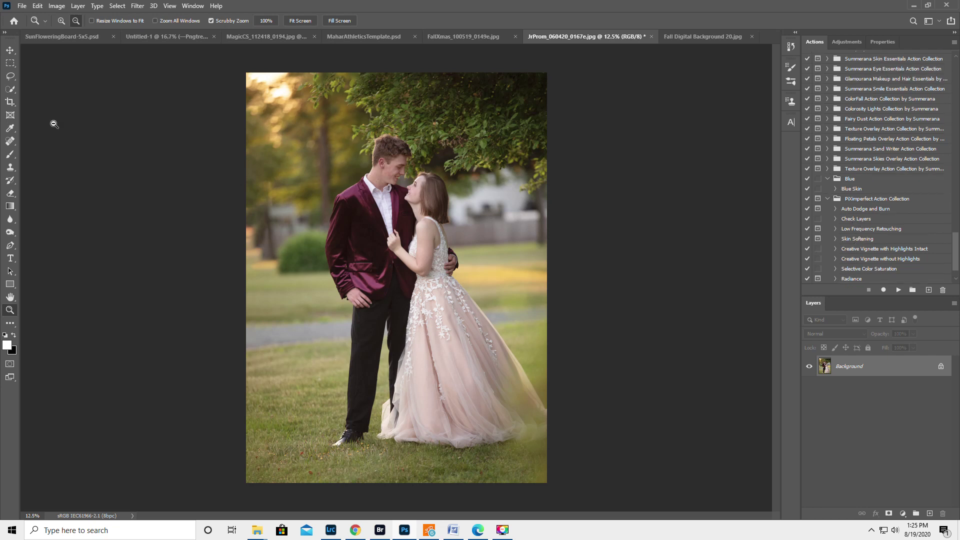
click(22, 7)
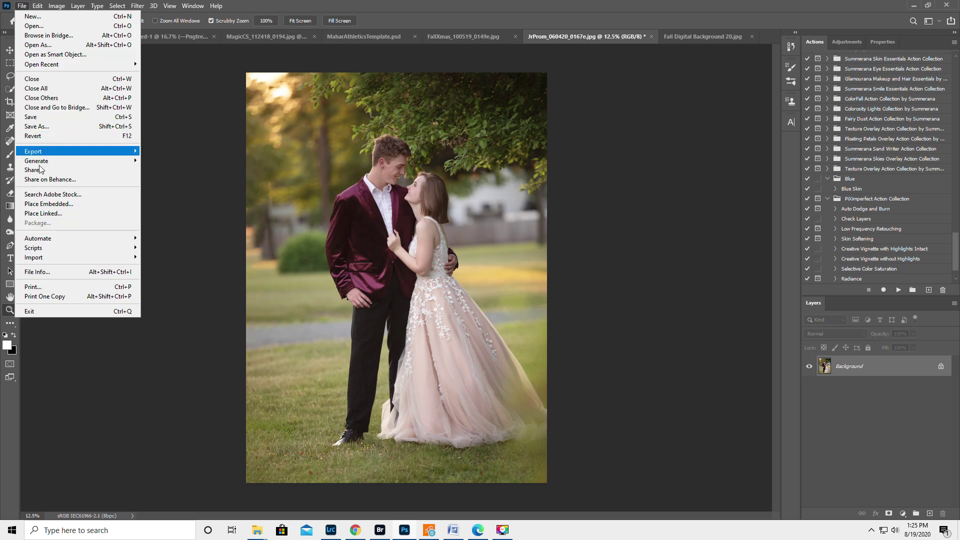
Step: Place Embedded the 10.jpg overlay from Overlays > Lights > Florabella Light Overlays
click(39, 205)
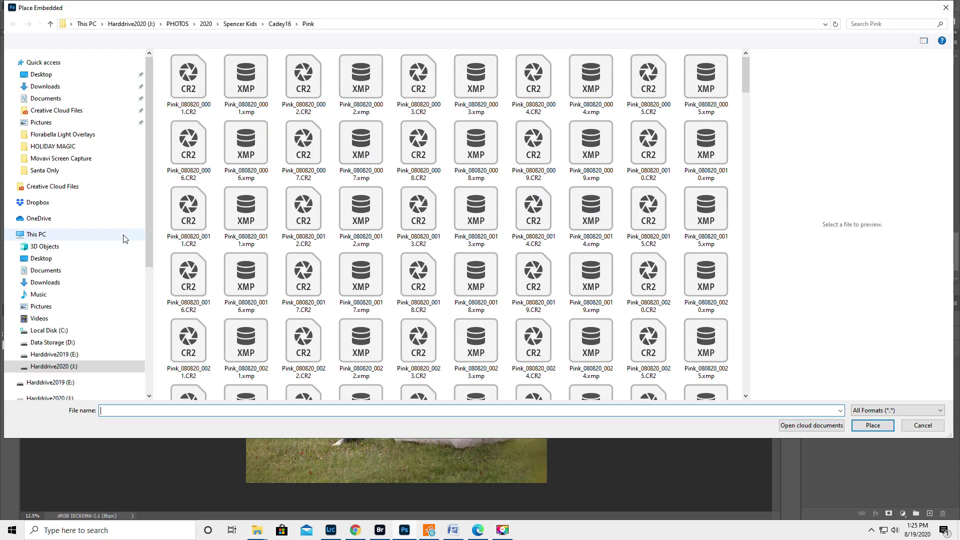
scroll(107, 280, down, 3)
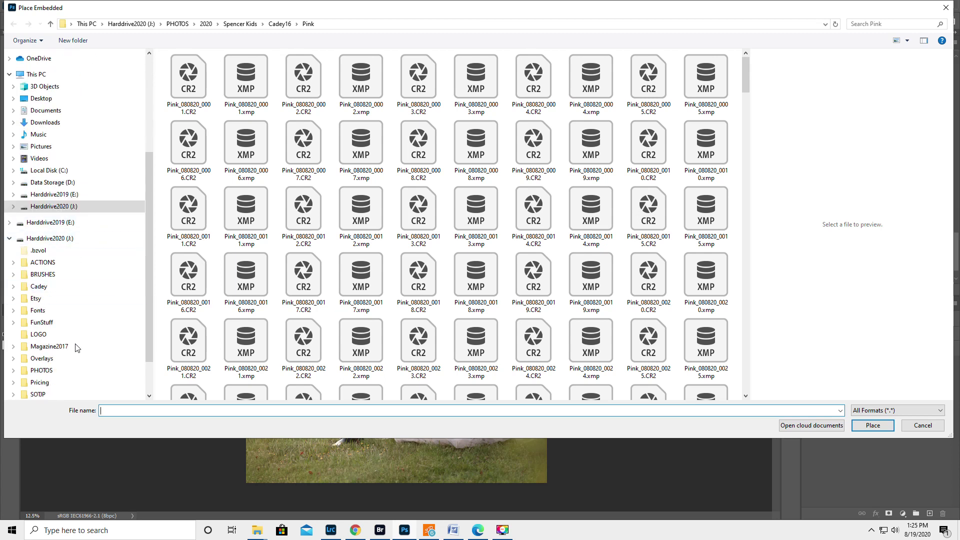
click(13, 358)
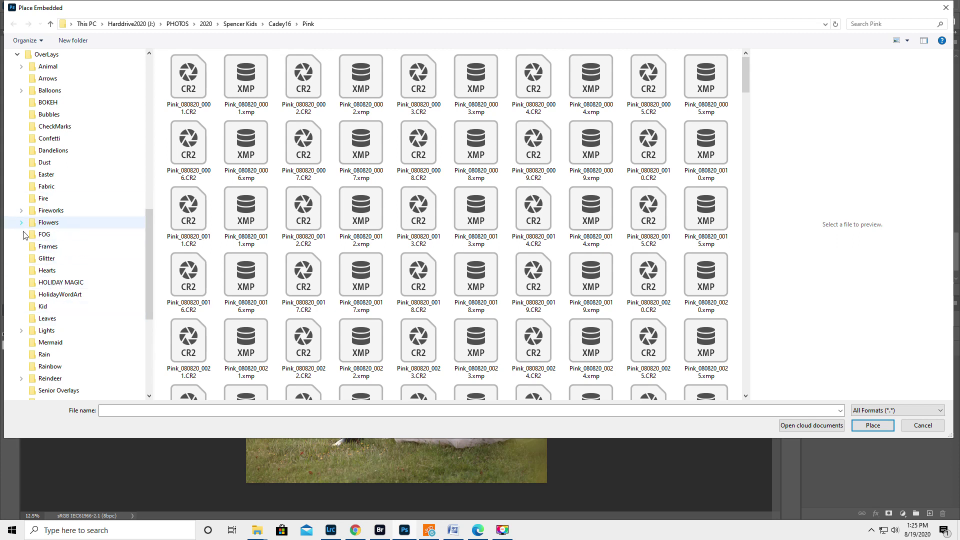
click(21, 330)
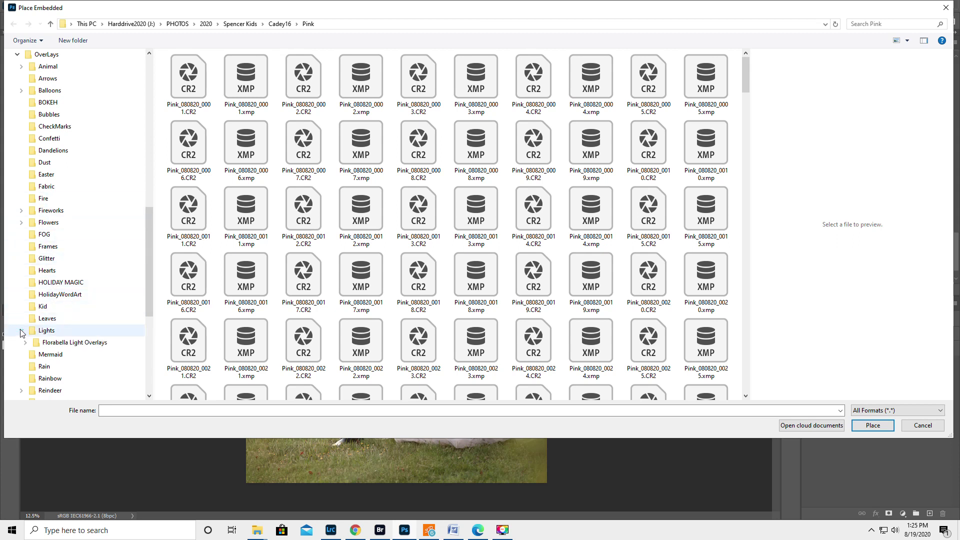
click(57, 345)
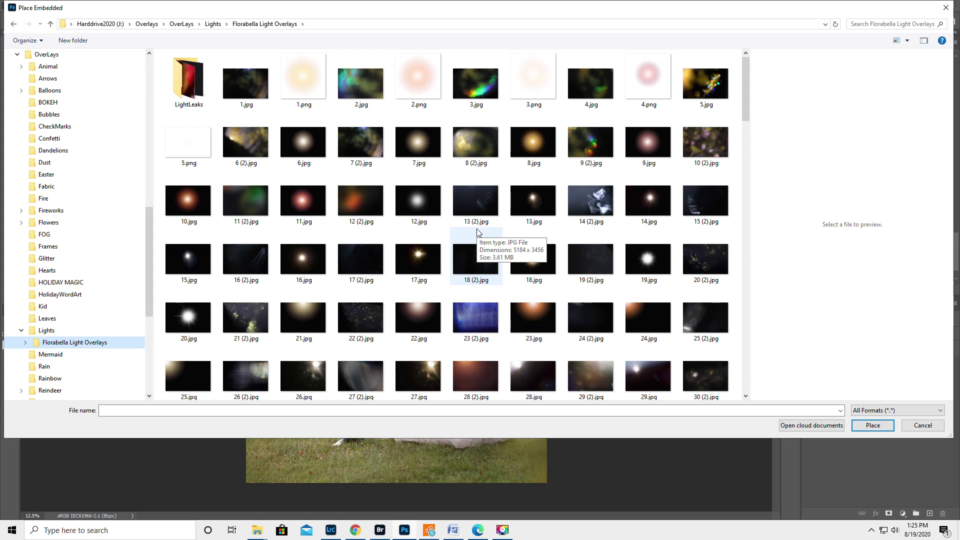
click(189, 199)
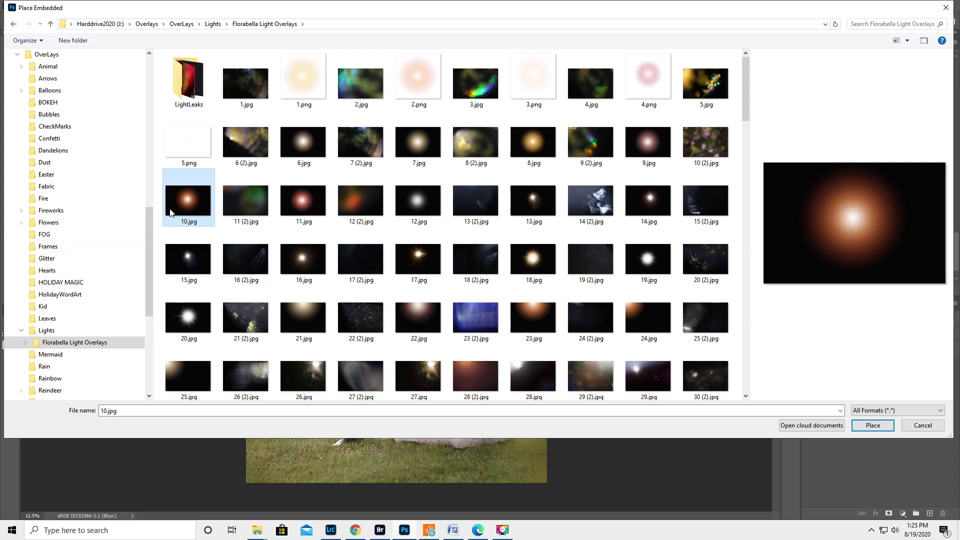
click(875, 426)
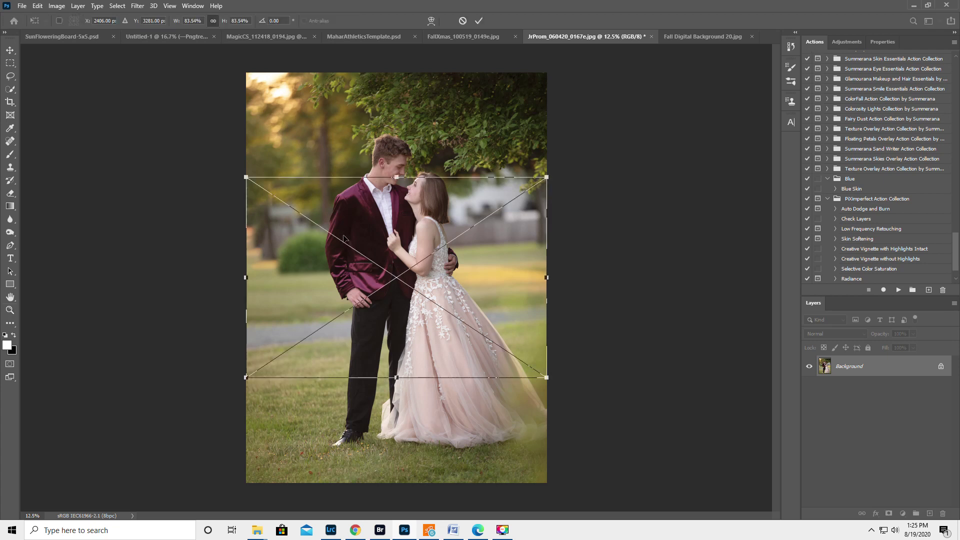
Step: Move and enlarge the 10 glow into the upper-left, commit it, and set Screen blend mode
drag(386, 290, 252, 99)
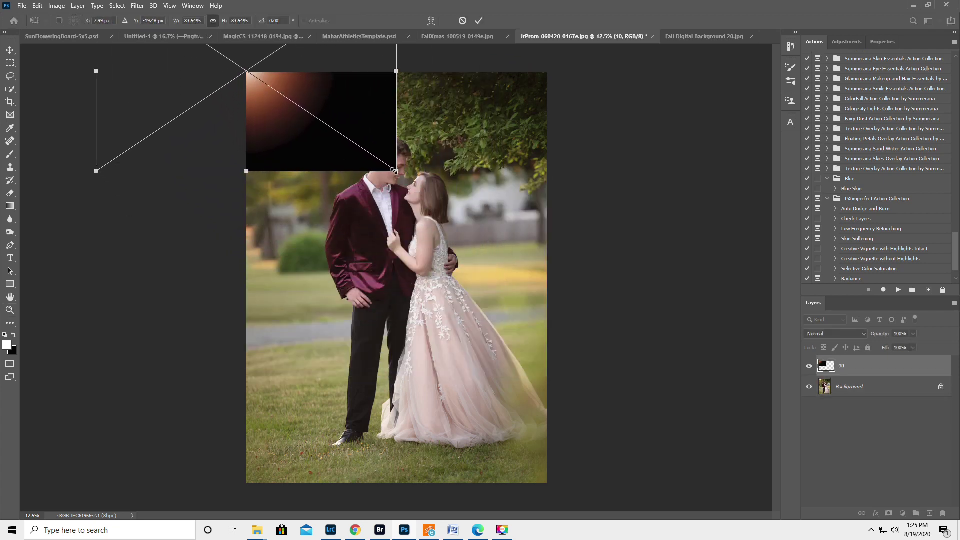
drag(394, 170, 502, 241)
drag(346, 171, 299, 146)
key(Return)
key(z)
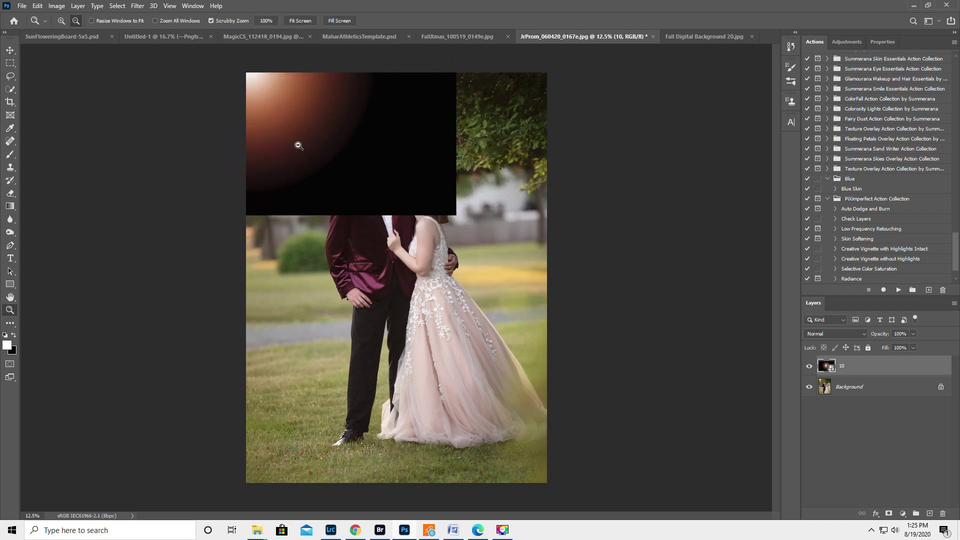
click(829, 335)
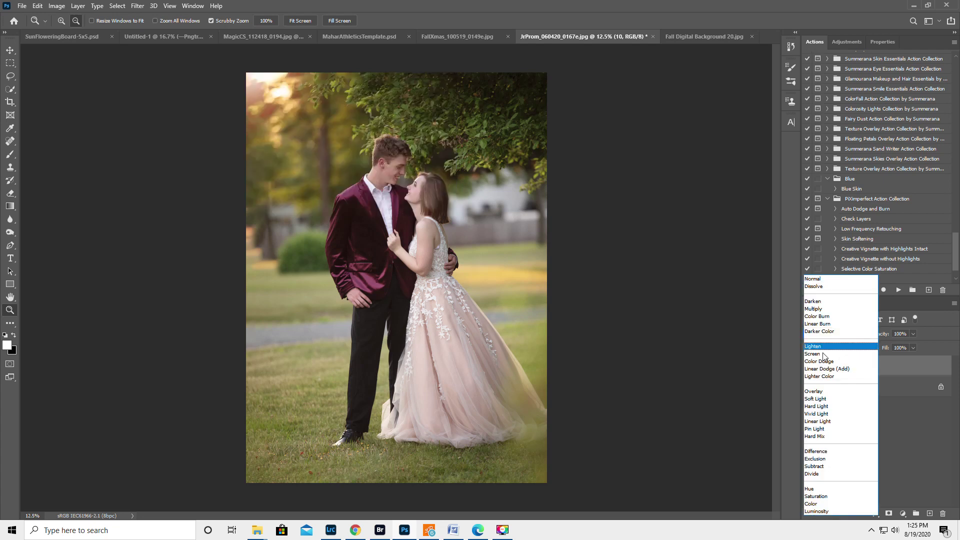
click(822, 354)
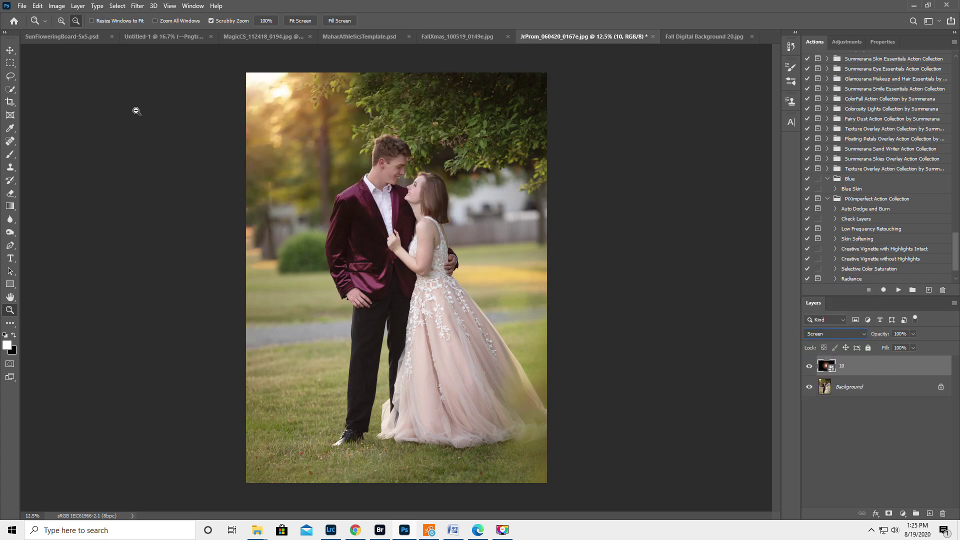
Step: With the Move tool, stretch the 10 glow taller and narrower over the upper-left
click(9, 51)
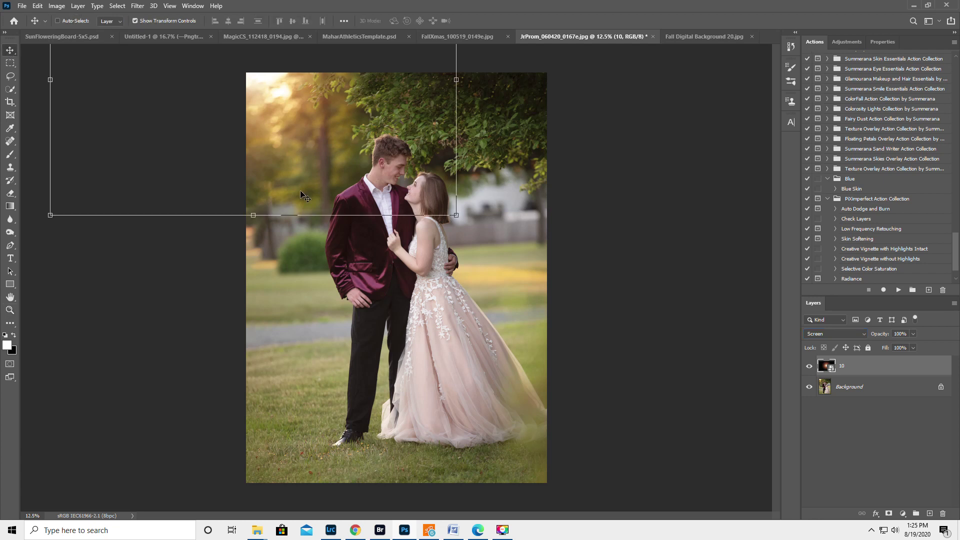
drag(281, 176, 274, 212)
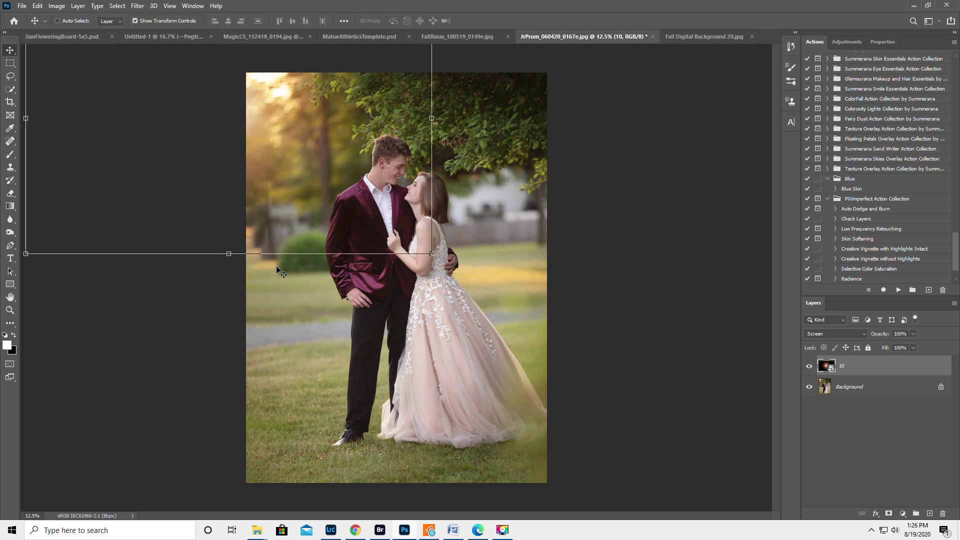
drag(227, 256, 228, 417)
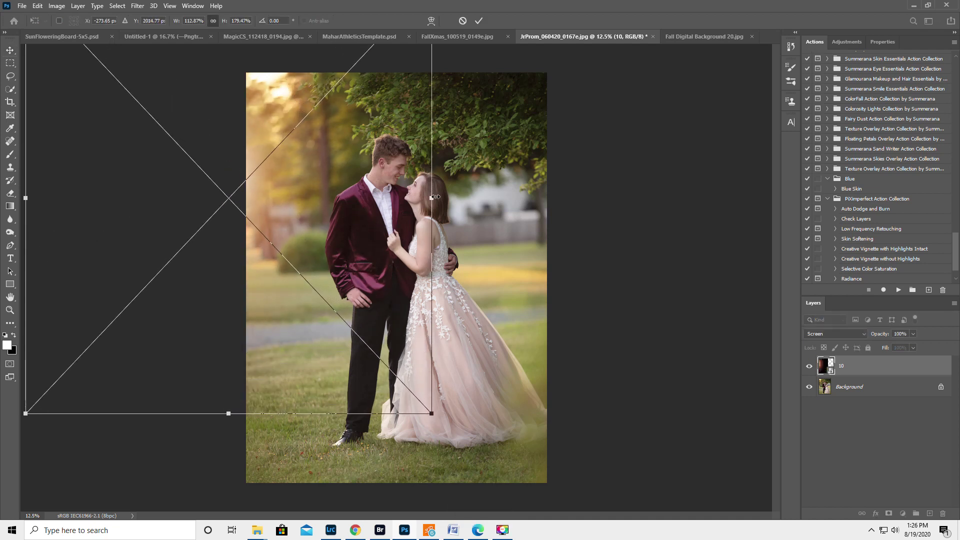
drag(432, 198, 378, 196)
drag(254, 204, 275, 142)
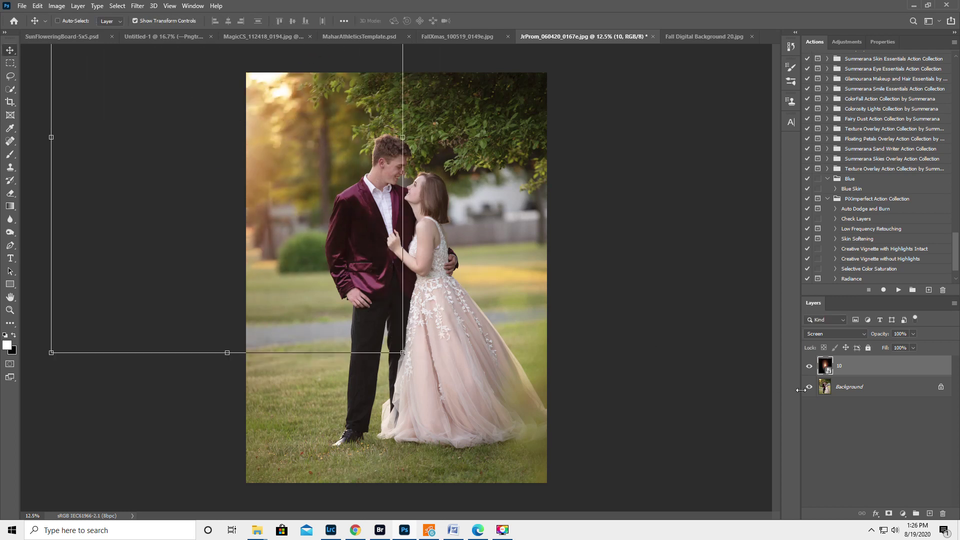
Step: Toggle layer 10's visibility to compare, then hide it
click(810, 367)
click(810, 367)
click(875, 387)
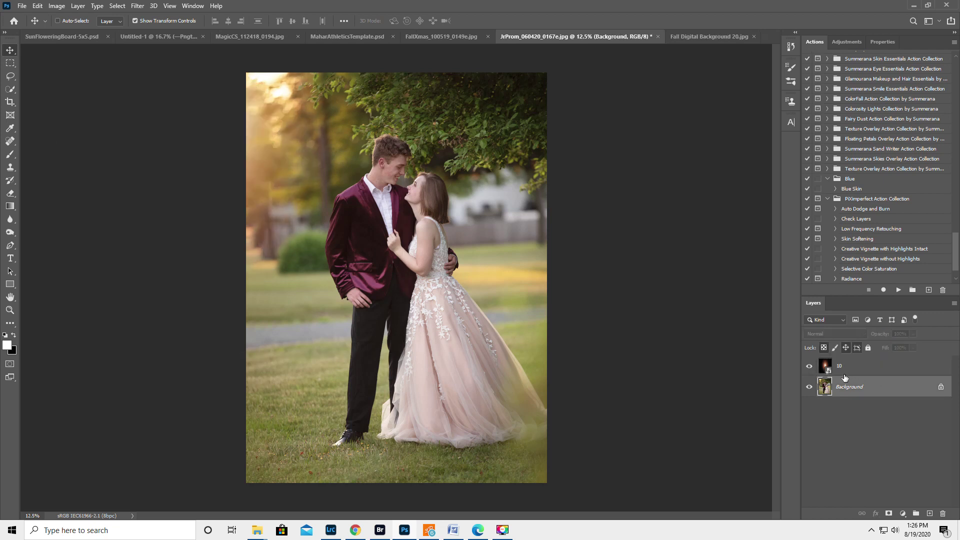
click(809, 367)
click(809, 367)
click(852, 365)
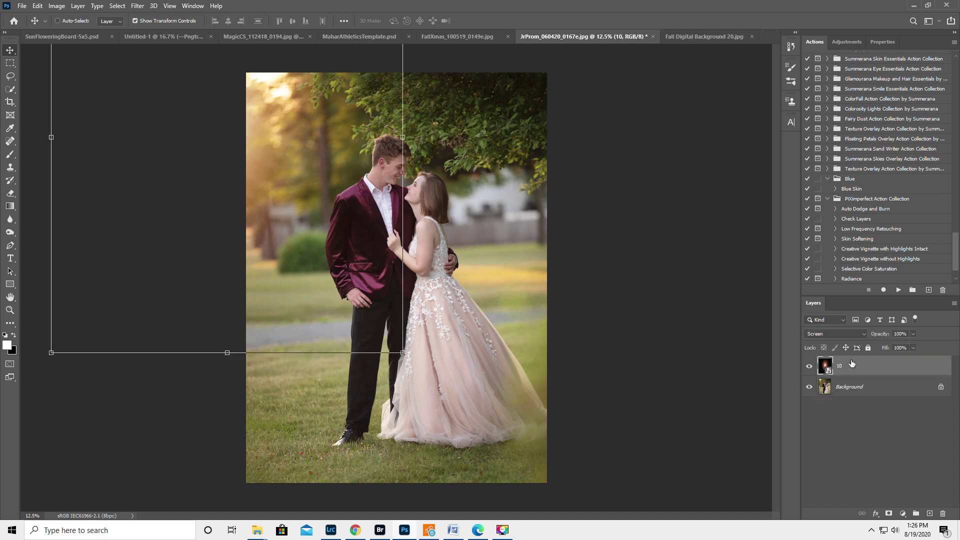
click(809, 369)
Step: Place the 2.png flare, move it up-left, commit, and hide layer 2
click(881, 390)
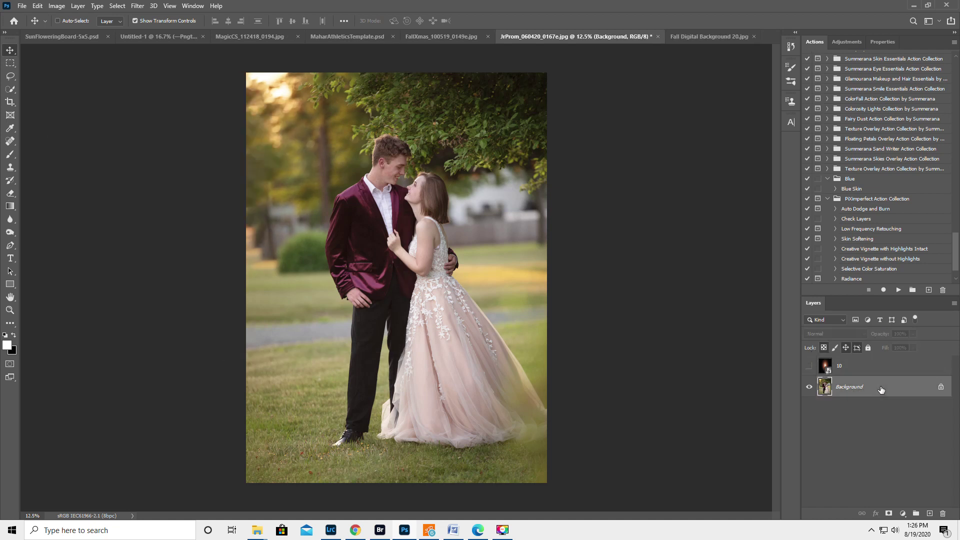
click(22, 7)
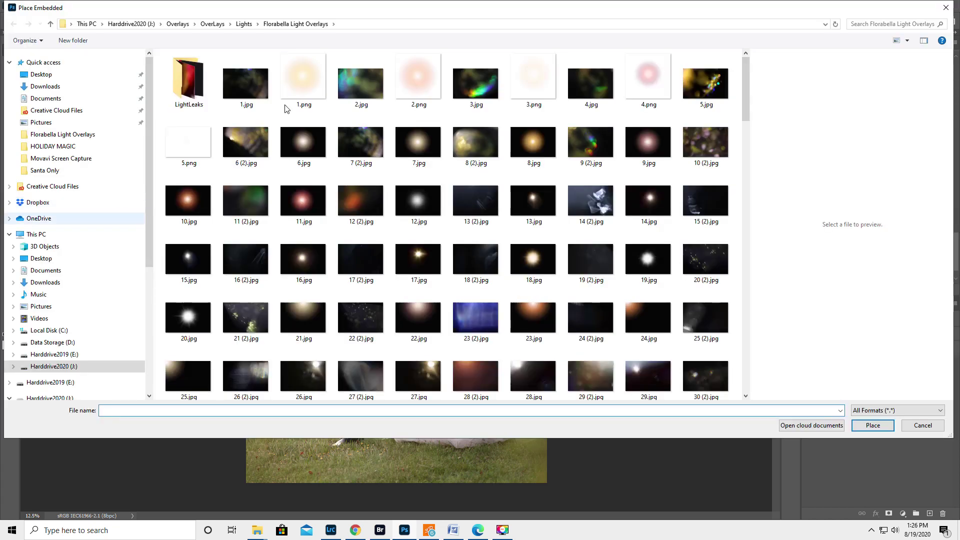
click(417, 78)
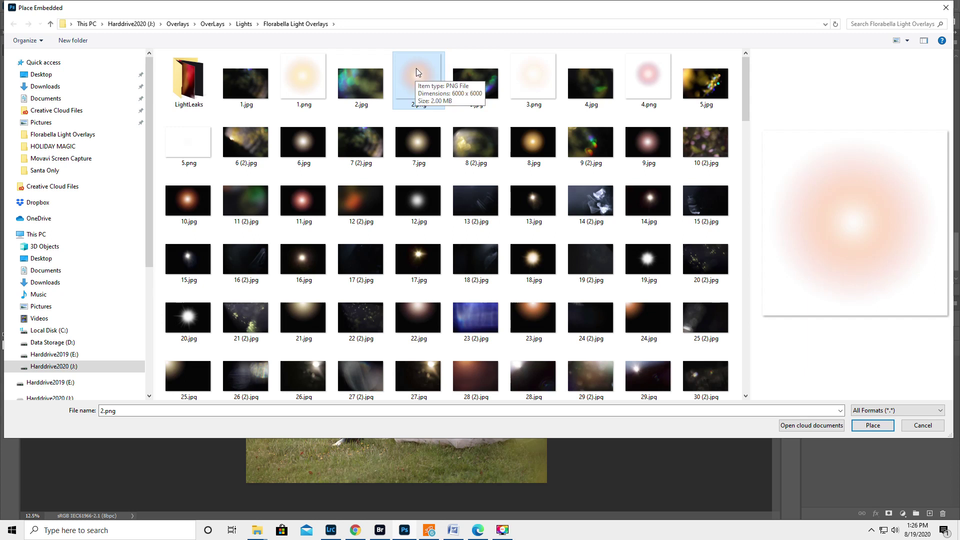
click(873, 427)
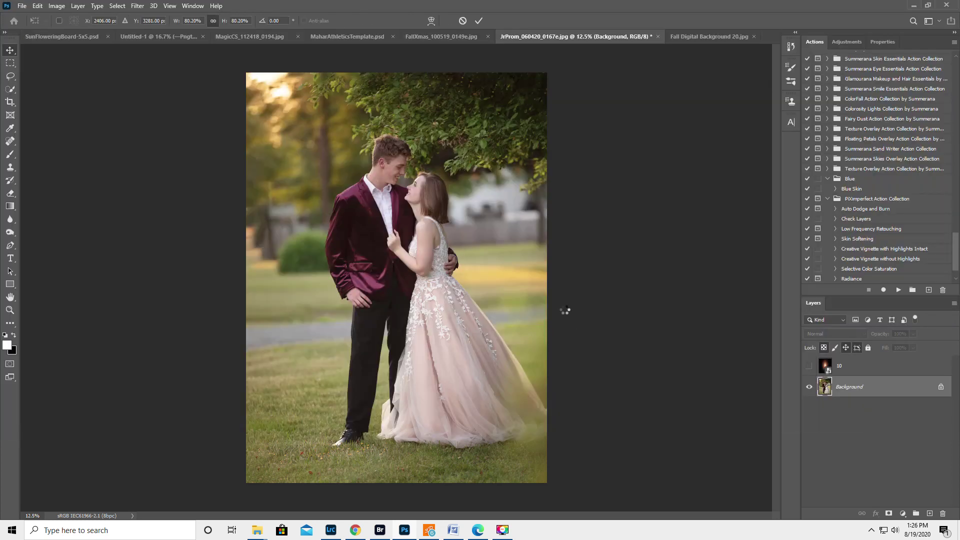
drag(312, 232, 297, 194)
key(Return)
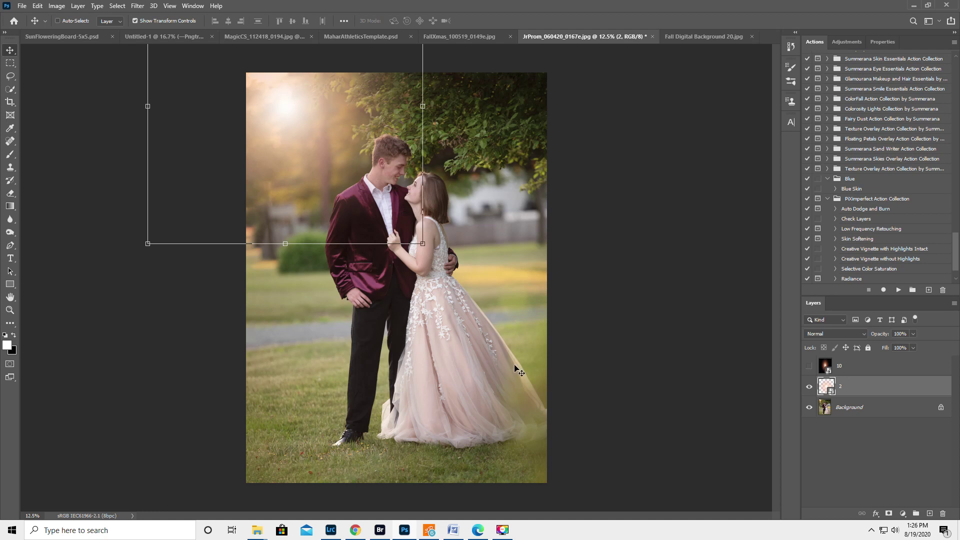
click(875, 407)
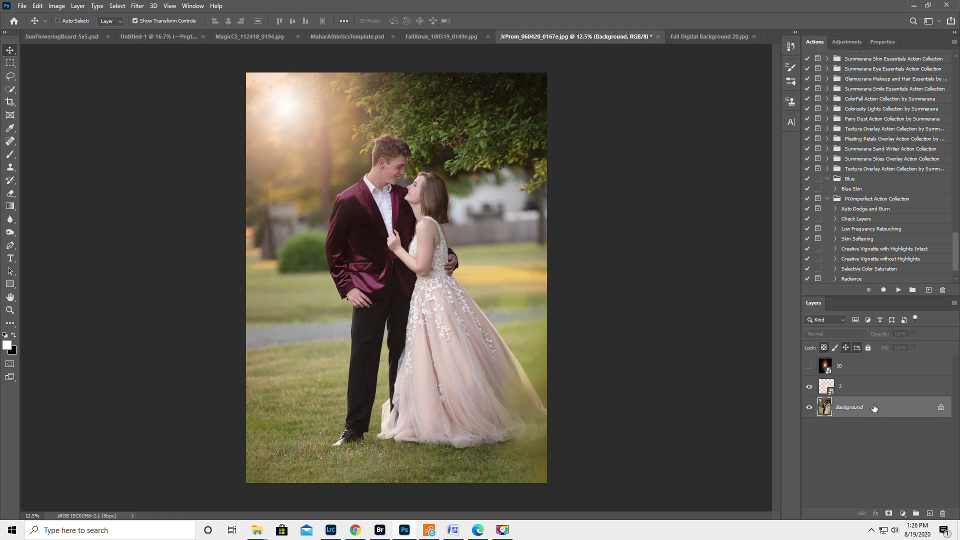
click(810, 387)
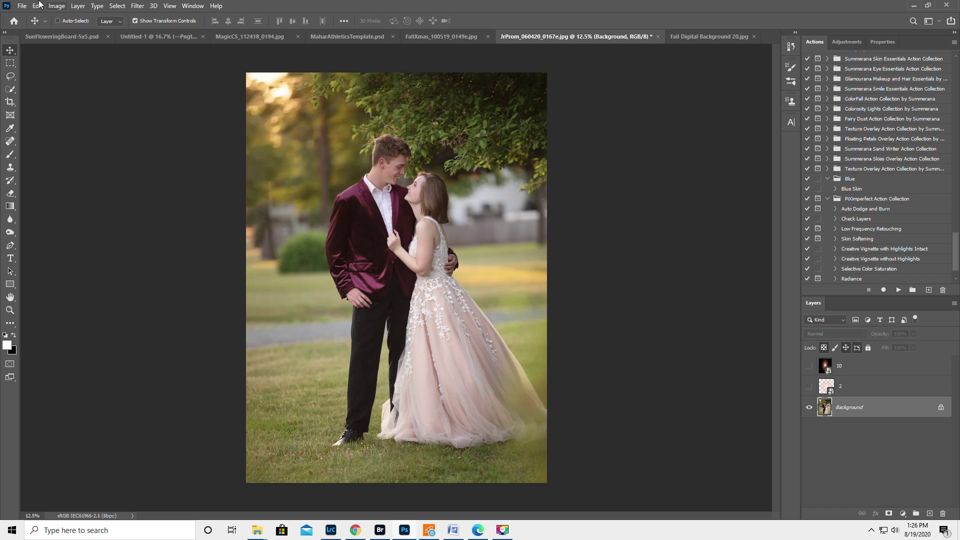
Step: Place Embedded the Florabella 23 Sunburst (Hardlight).jpg from Florabella Light Overlays
click(22, 6)
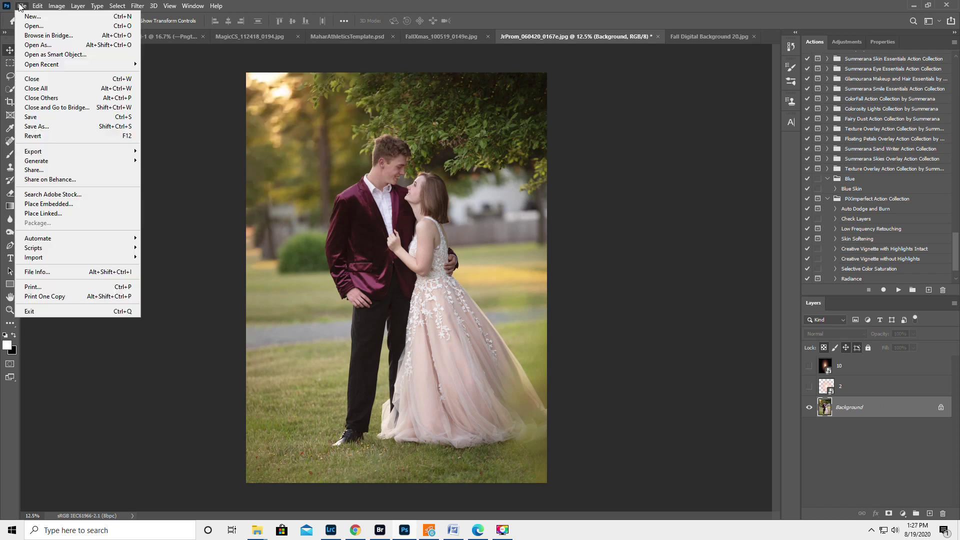
click(43, 205)
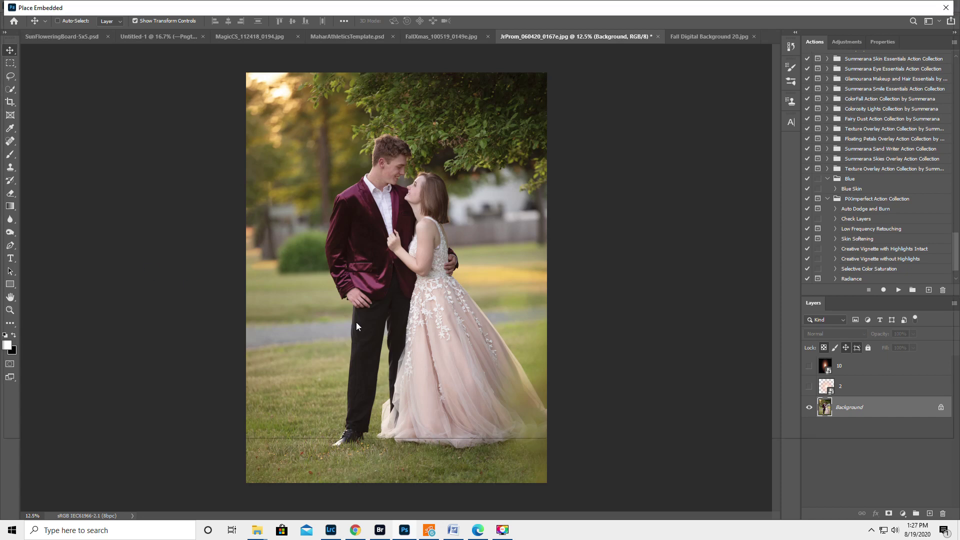
scroll(436, 285, down, 10)
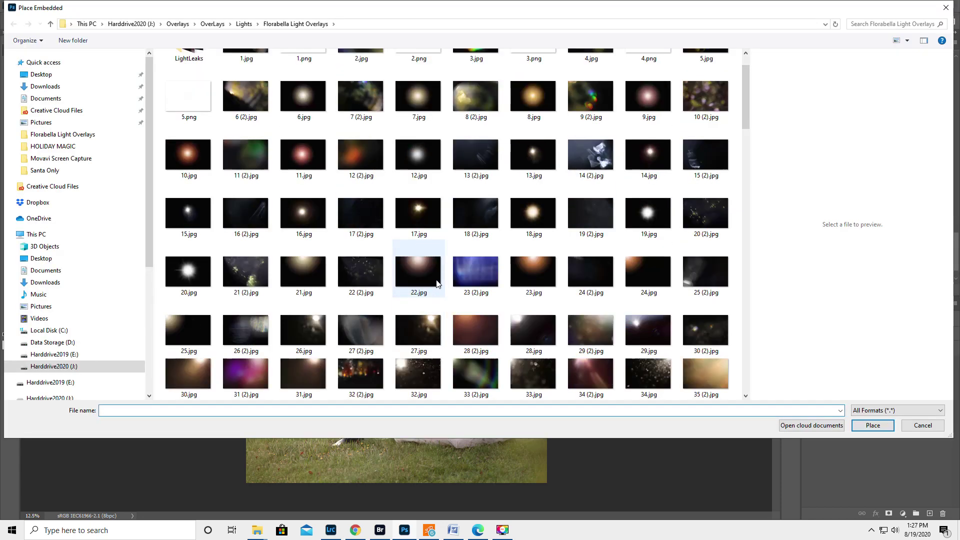
scroll(436, 282, down, 2)
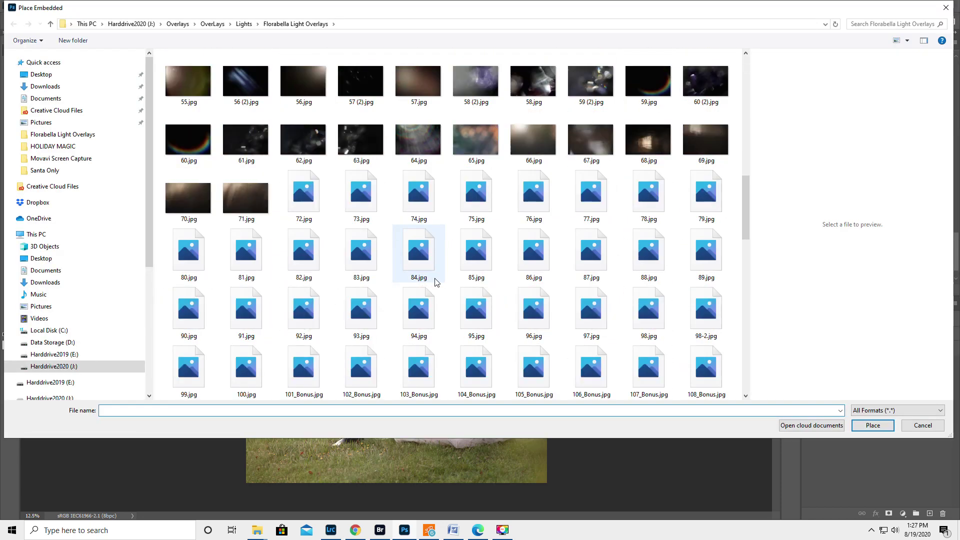
drag(749, 220, 749, 325)
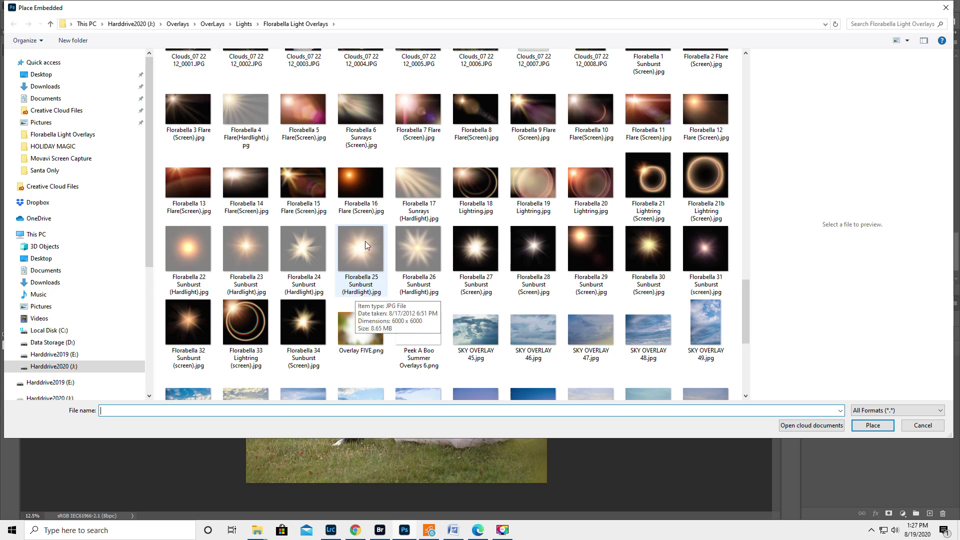
click(244, 245)
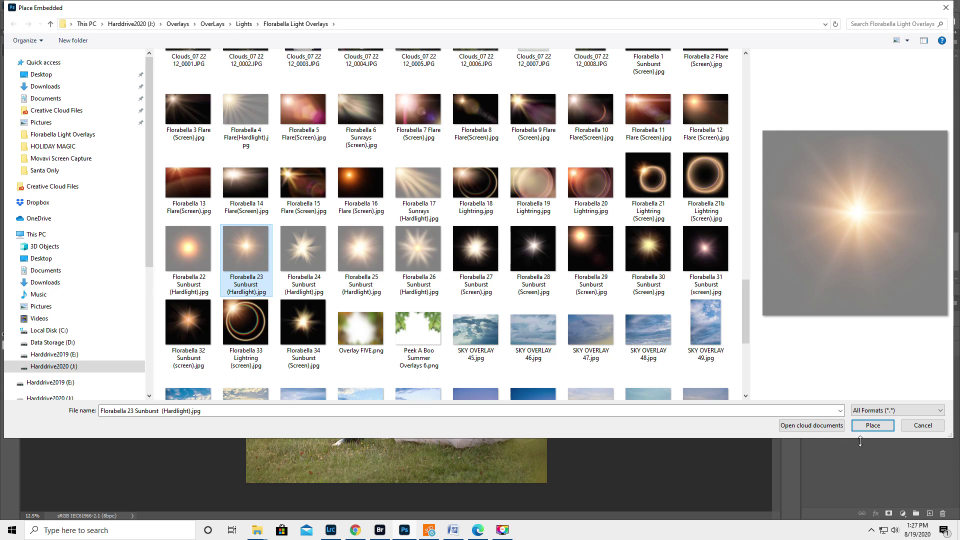
click(873, 426)
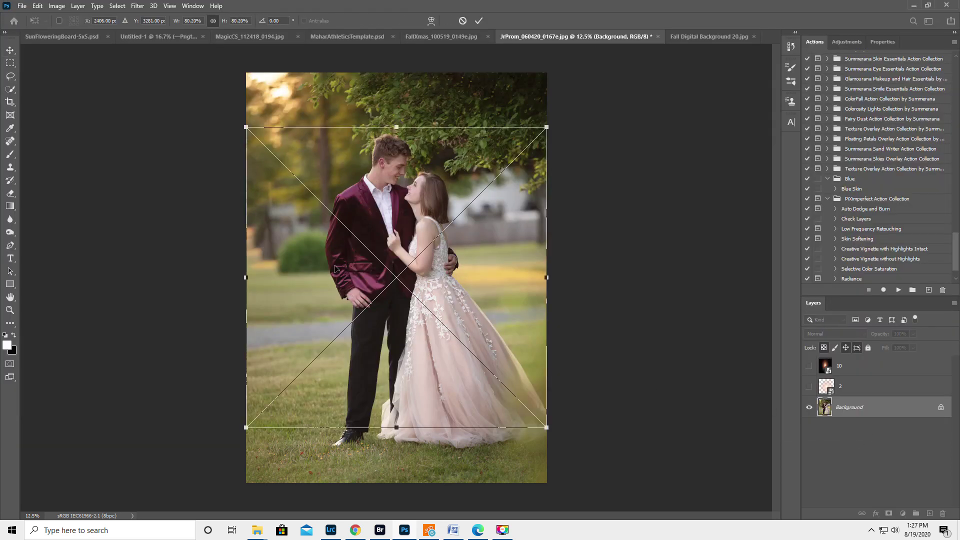
Step: Move the sunburst up-left, commit it, and set its blend mode to Hard Light
drag(385, 329, 293, 202)
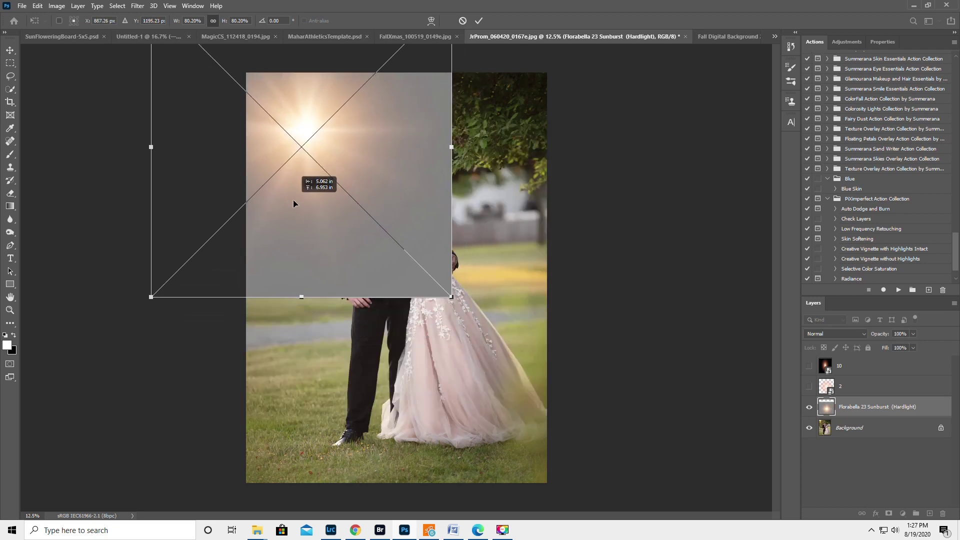
key(Return)
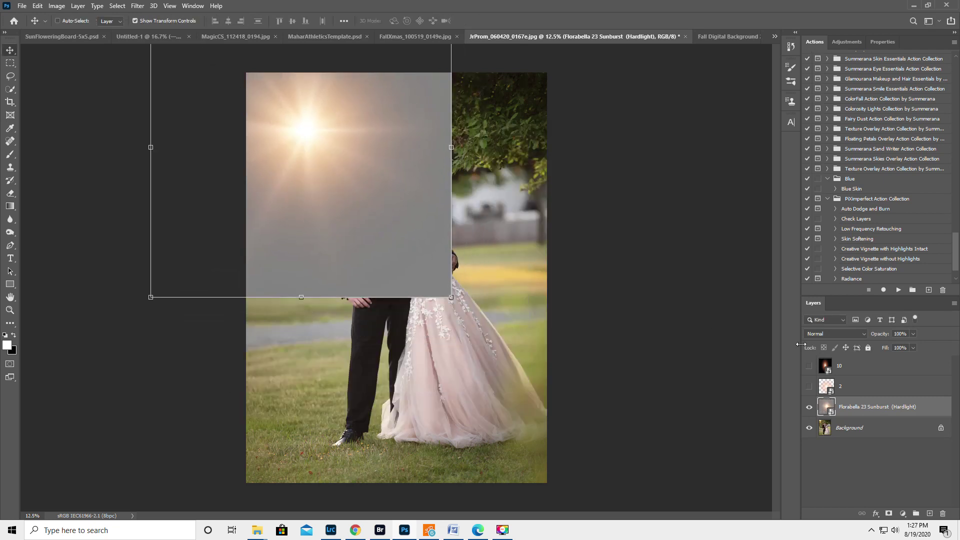
click(826, 334)
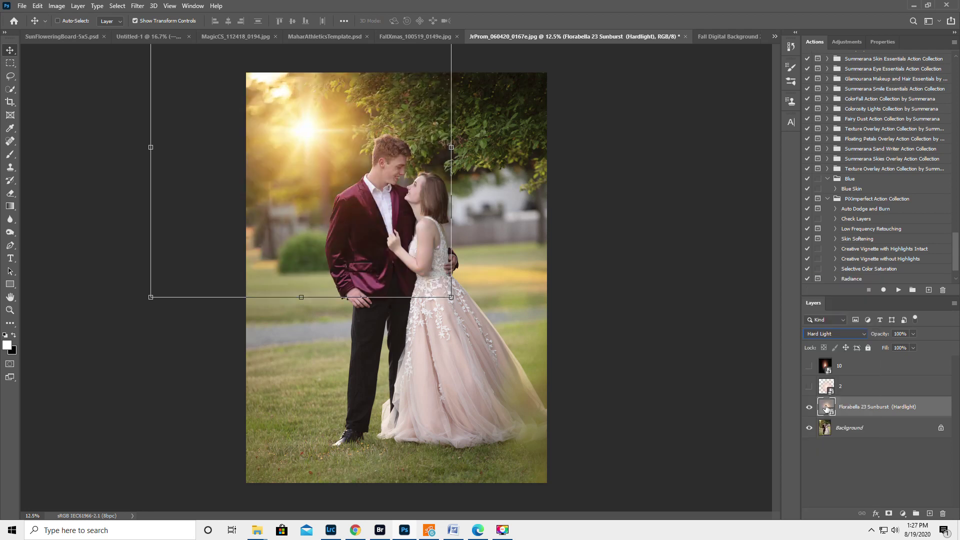
Step: Shrink the sunburst to about 66% and position its glow at the upper left
drag(326, 186, 305, 151)
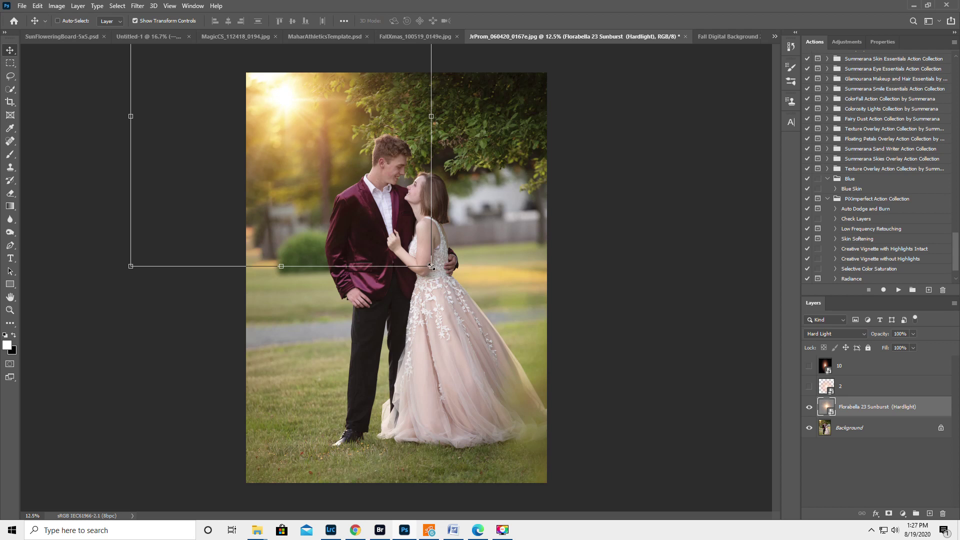
drag(431, 267, 504, 337)
drag(368, 253, 344, 222)
drag(479, 323, 349, 182)
key(Return)
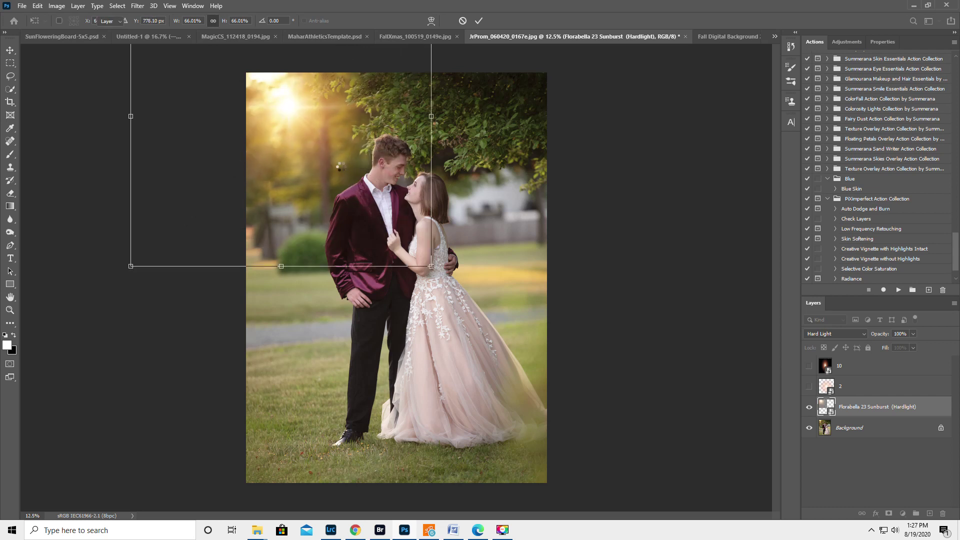
Step: Toggle the sunburst, layer 10 and layer 2 overlays on and off to compare them
click(881, 431)
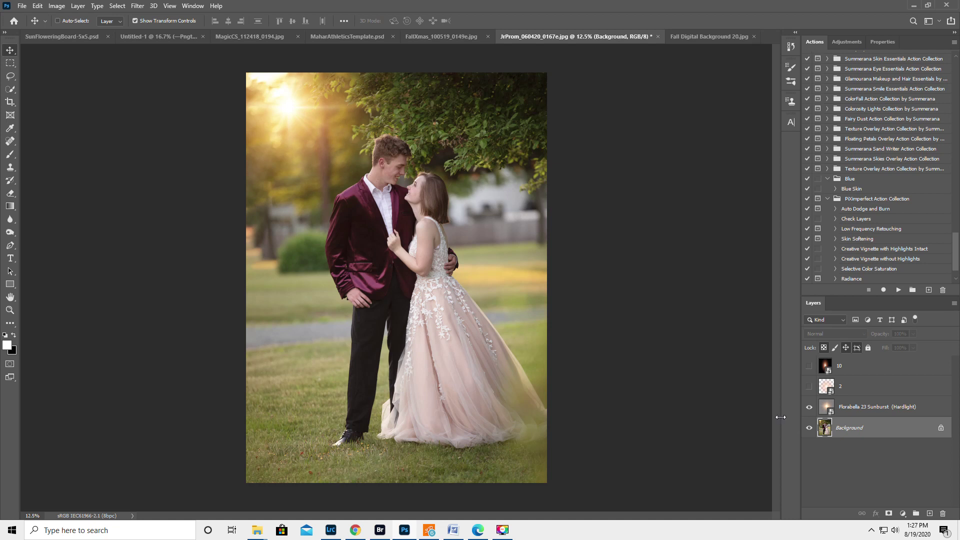
click(810, 409)
click(808, 365)
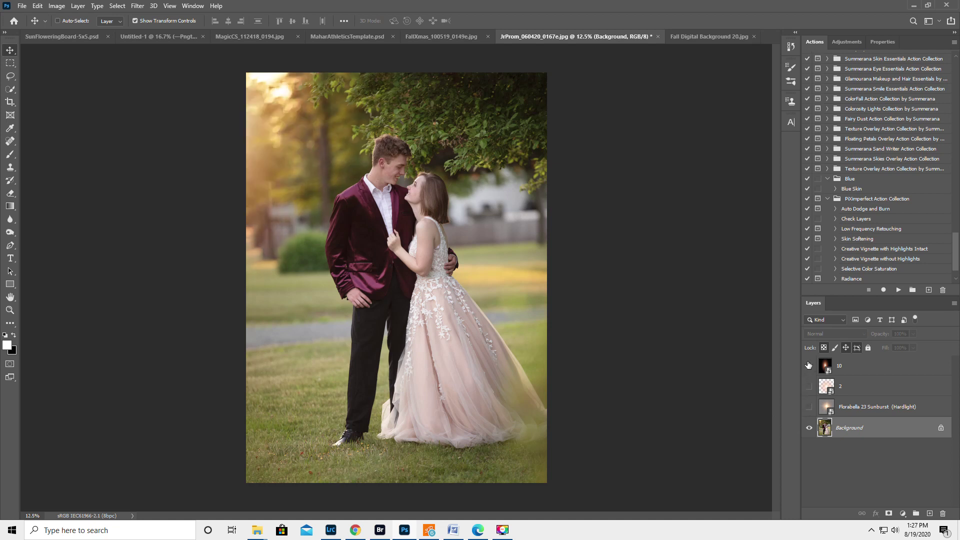
click(808, 365)
click(810, 388)
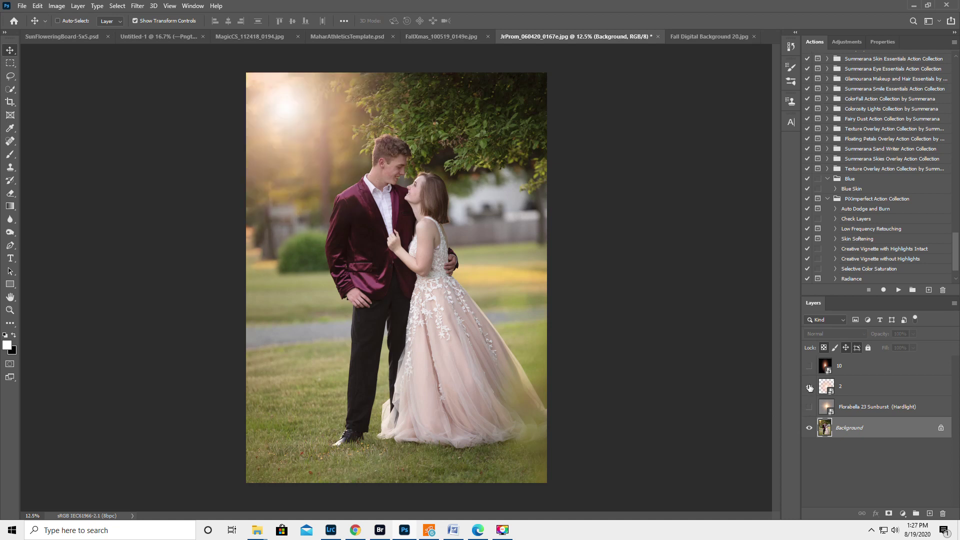
click(810, 387)
click(808, 368)
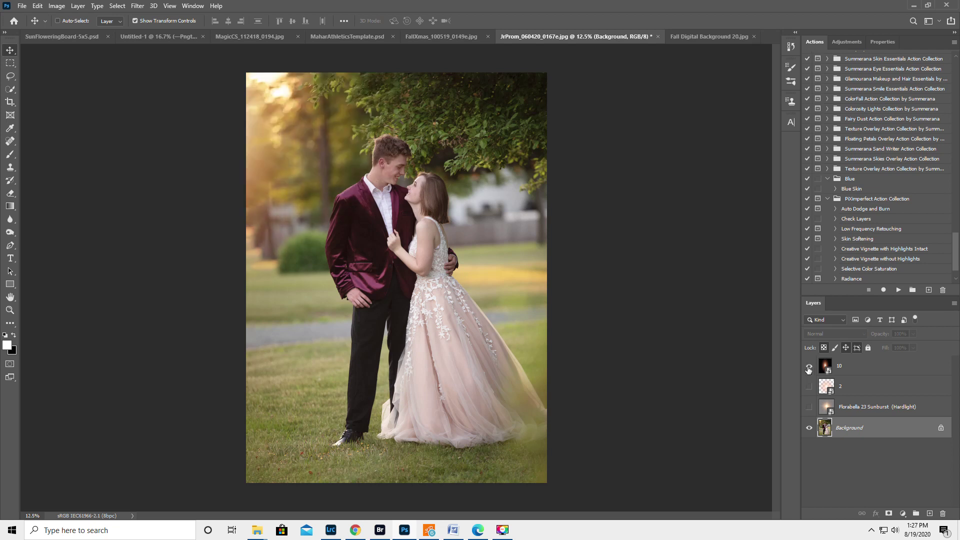
click(809, 408)
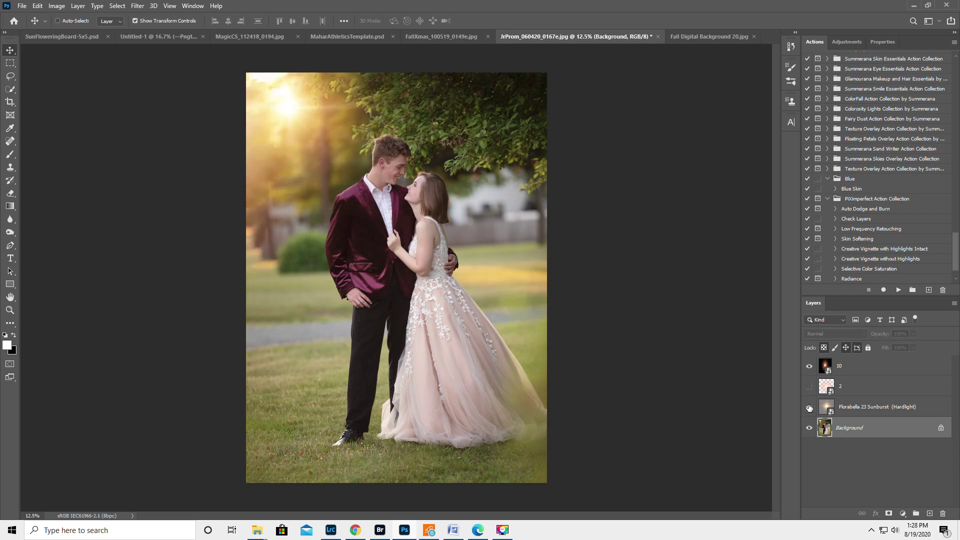
Step: Hide the sunburst, keeping only layer 10's glow, and nudge it toward the couple
click(808, 368)
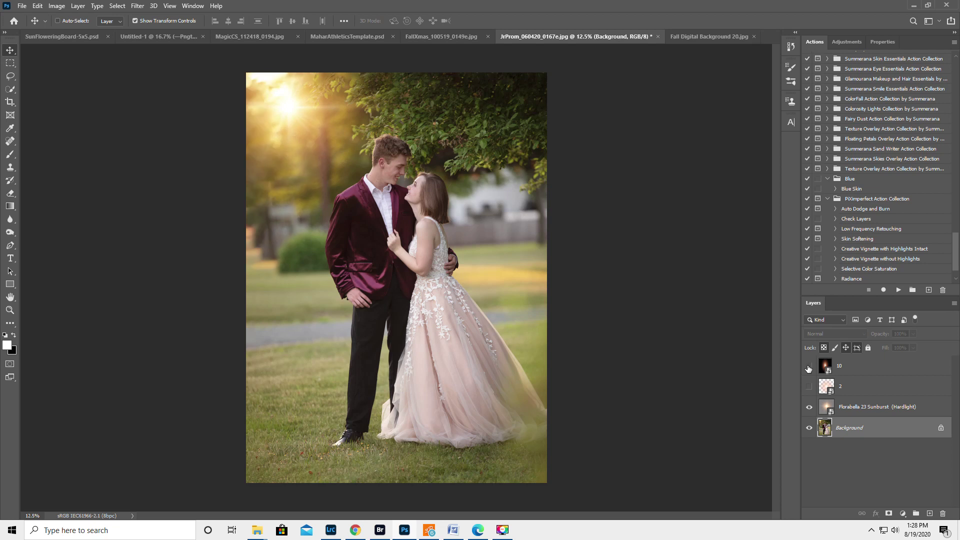
click(809, 368)
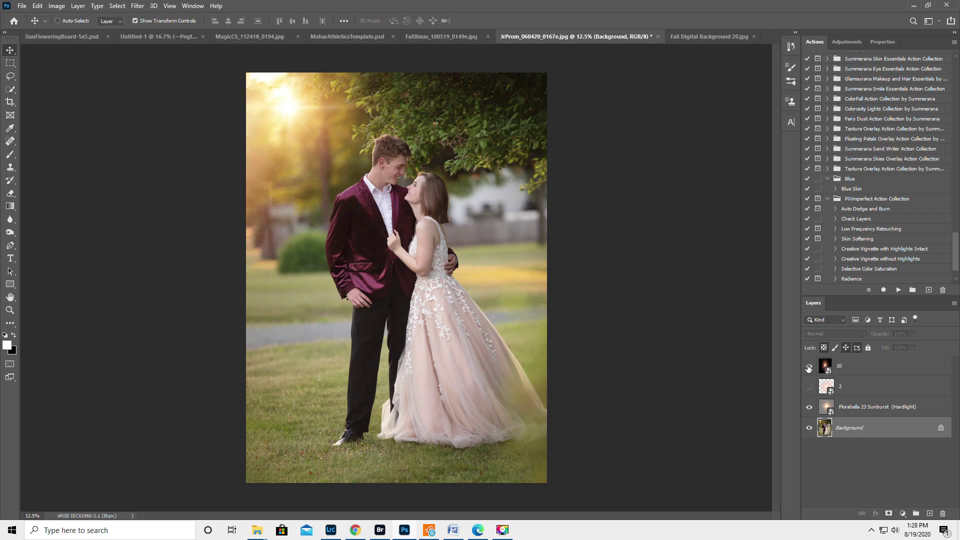
click(810, 409)
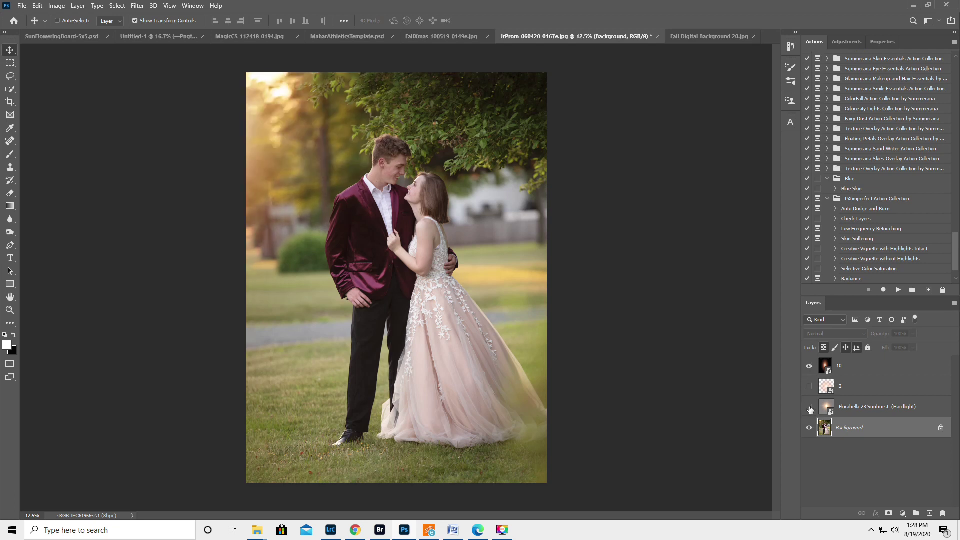
click(861, 367)
mouse_move(340, 225)
mouse_down()
mouse_move(452, 238)
mouse_move(346, 215)
mouse_up()
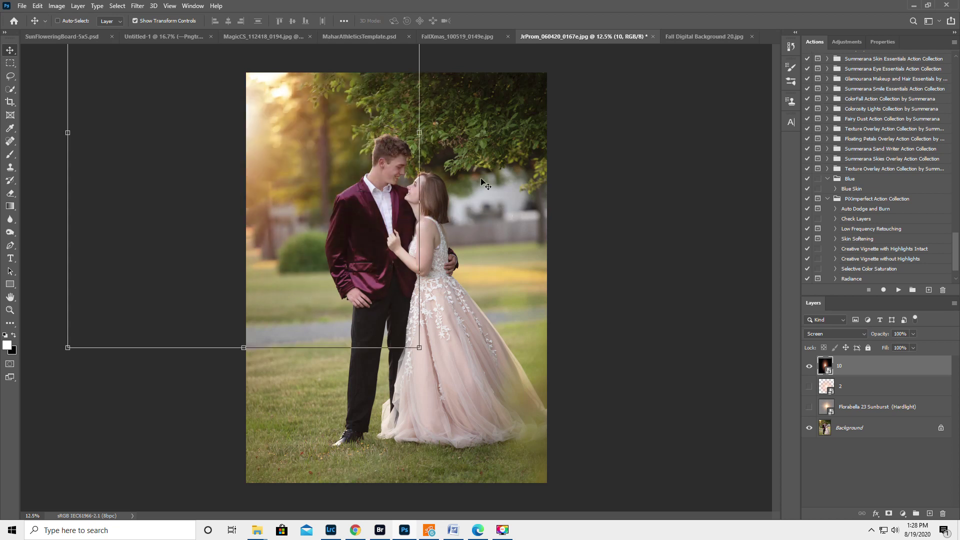
Step: Stretch layer 10's glow wider and settle it in the upper-left corner
drag(419, 132, 584, 132)
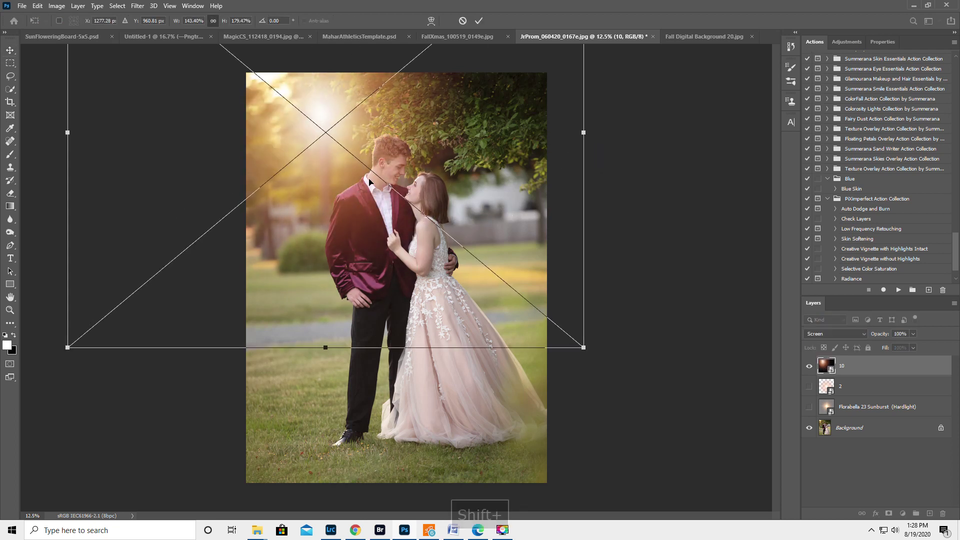
drag(369, 182, 316, 145)
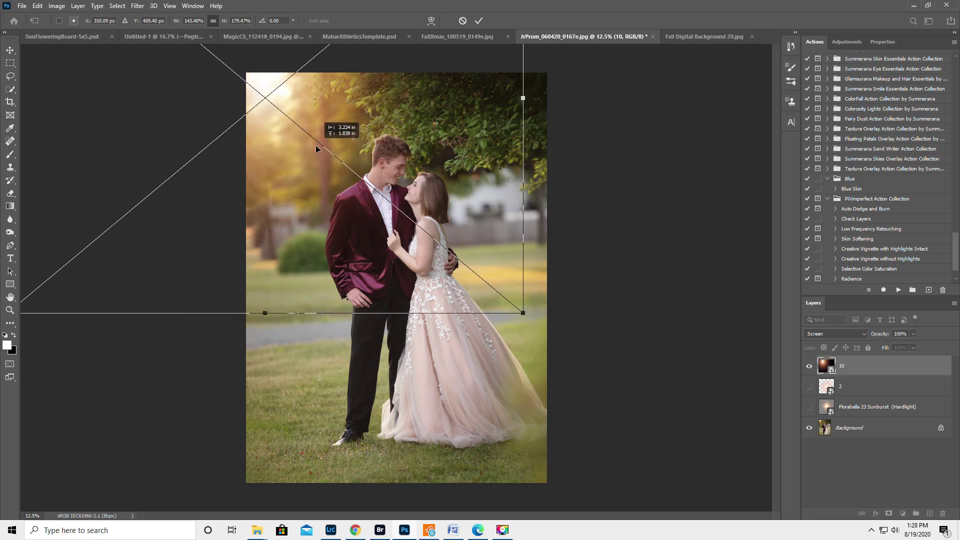
key(Return)
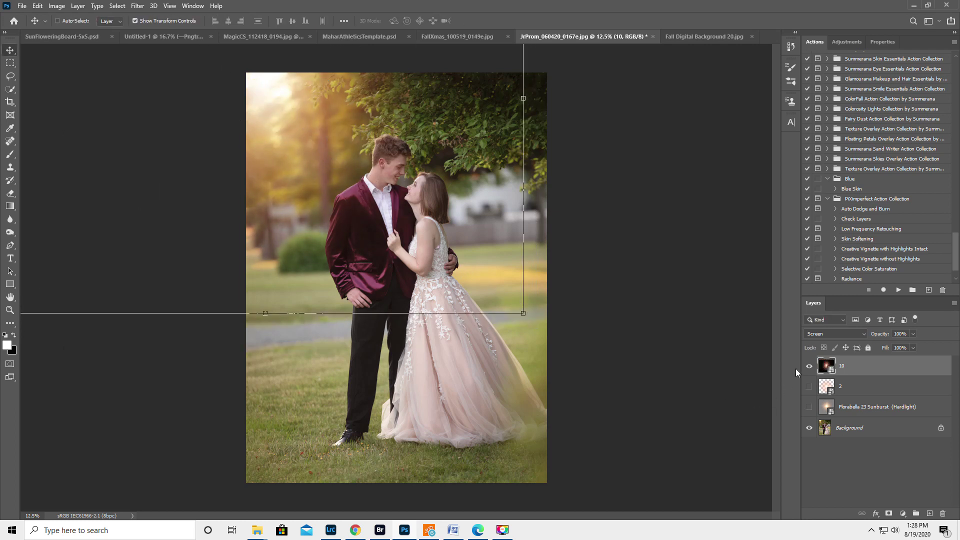
Step: Check layer 10 on and off, then add a white layer mask to it
click(809, 365)
click(810, 366)
click(890, 514)
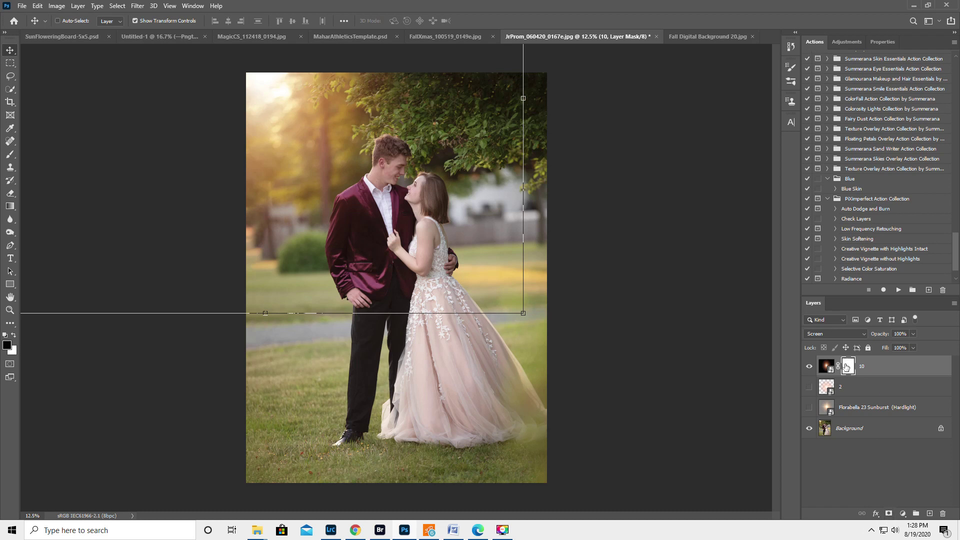
Step: Set up the Brush tool with black foreground and size 1100
click(10, 154)
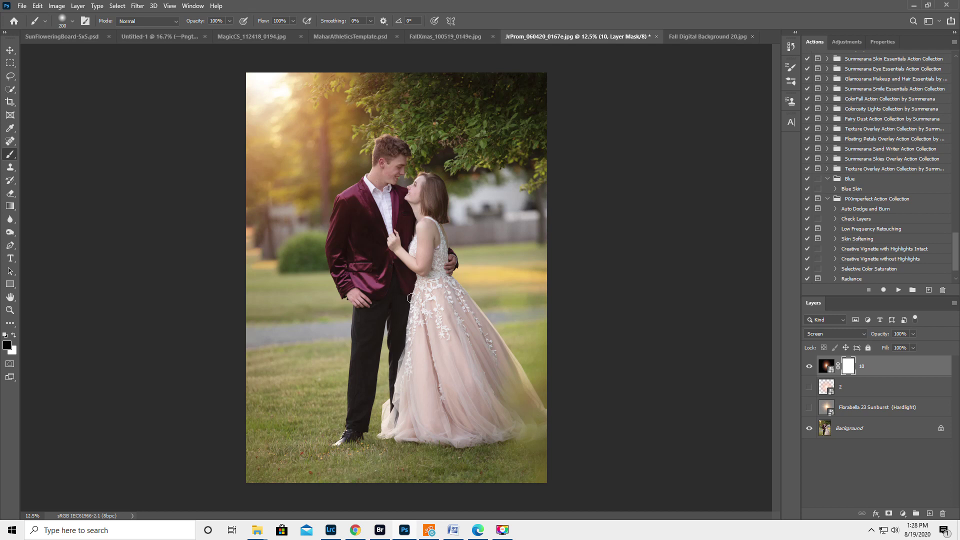
key(d)
key(x)
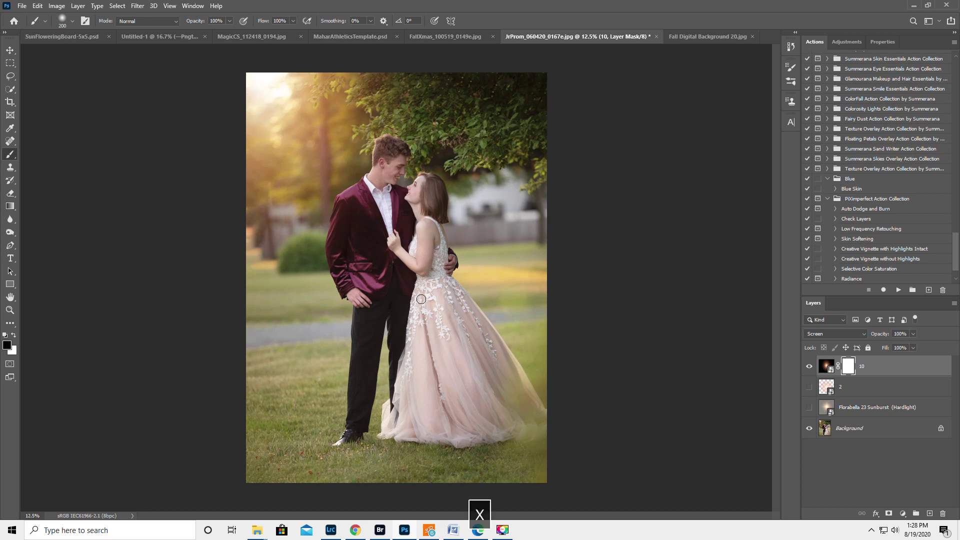
key(d)
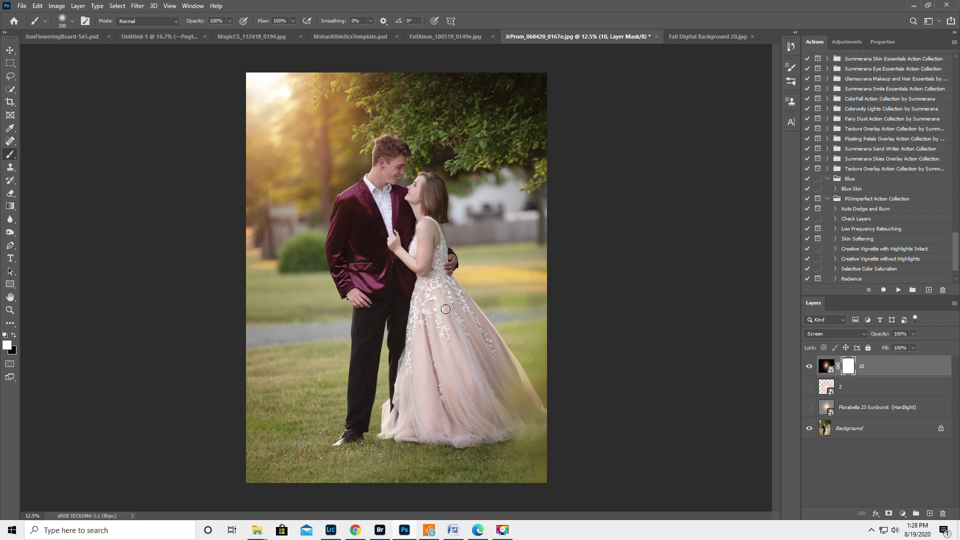
key(x)
key(bracketright)
key(bracketright)
key(bracketright)
key(bracketright)
key(bracketright)
key(bracketright)
key(bracketright)
key(bracketright)
key(bracketright)
key(bracketright)
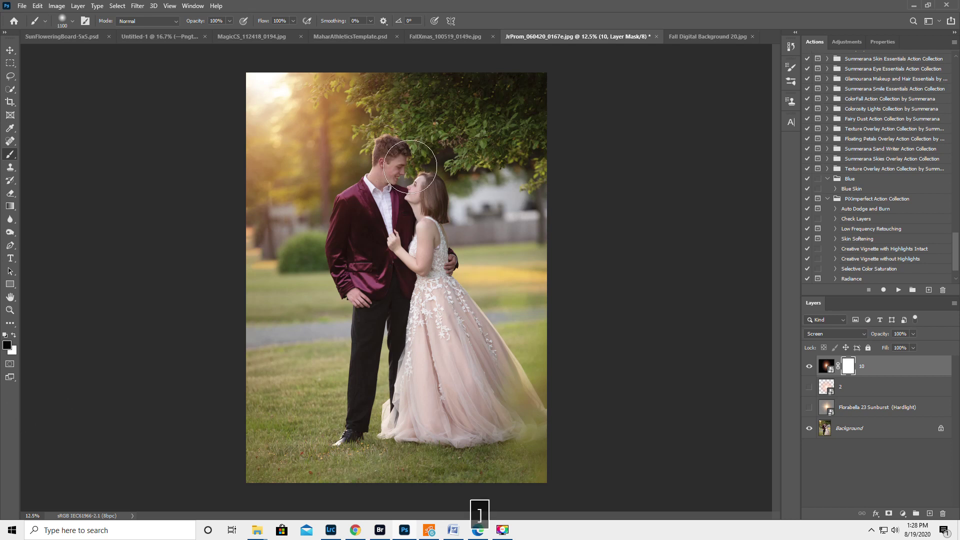
Step: Paint black on layer 10's mask over the couple's faces, heads and shoulder, then reselect layer 10
mouse_move(419, 179)
mouse_down()
mouse_move(398, 235)
mouse_move(406, 159)
mouse_up()
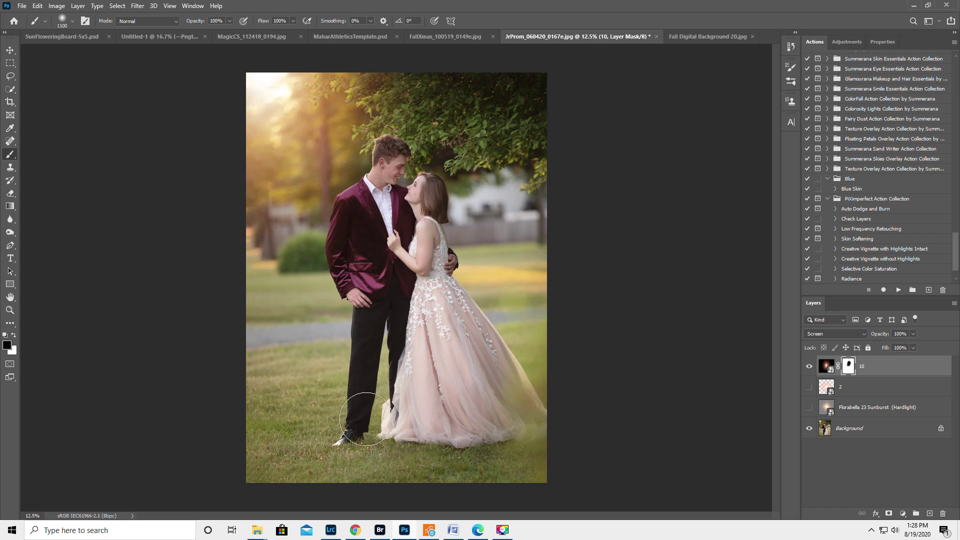
mouse_move(369, 247)
mouse_down()
mouse_move(336, 238)
mouse_move(369, 224)
mouse_up()
mouse_move(413, 174)
mouse_down()
mouse_move(415, 215)
mouse_move(440, 160)
mouse_move(450, 195)
mouse_move(444, 149)
mouse_up()
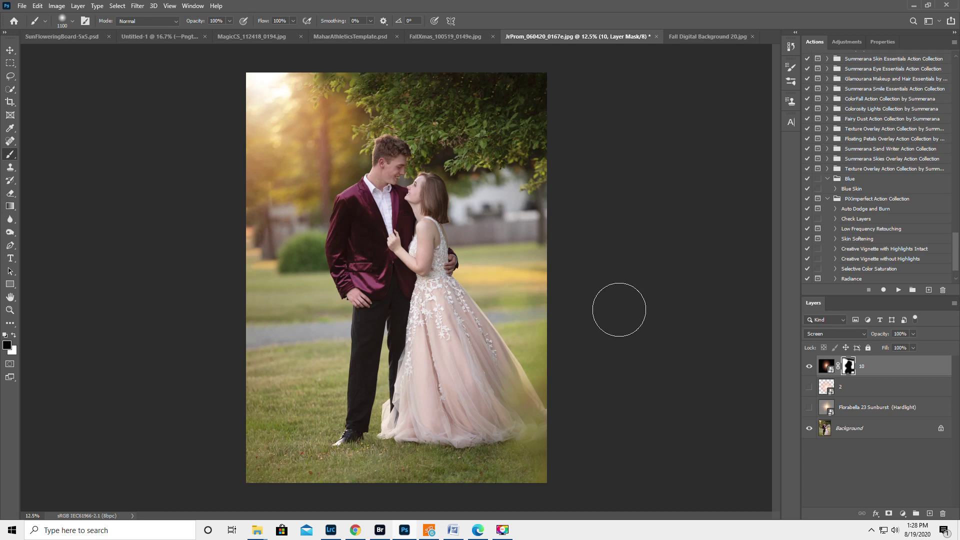
key(x)
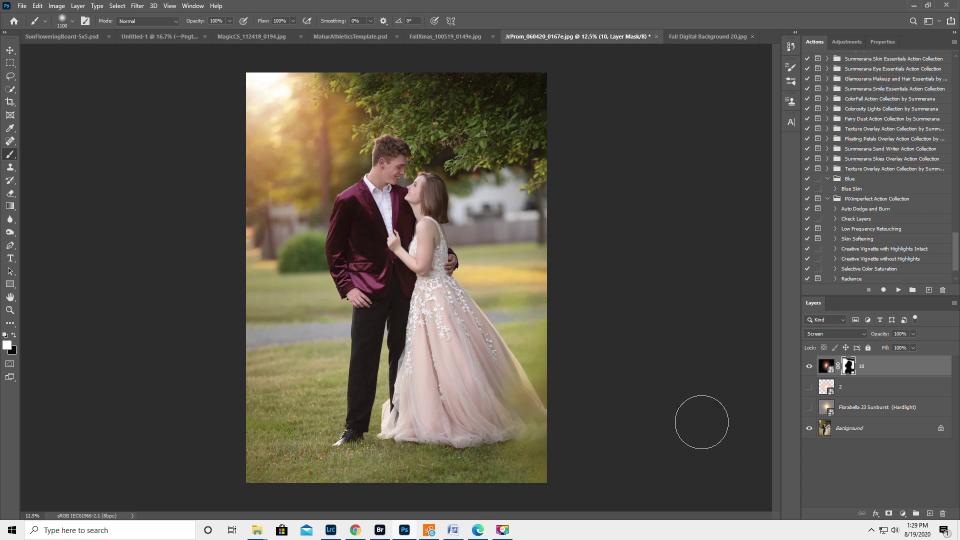
click(895, 430)
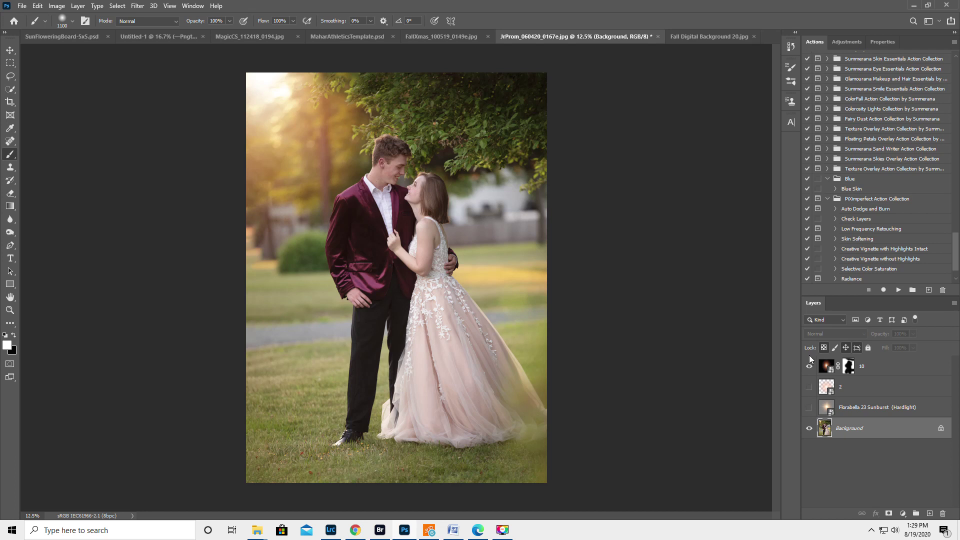
click(891, 366)
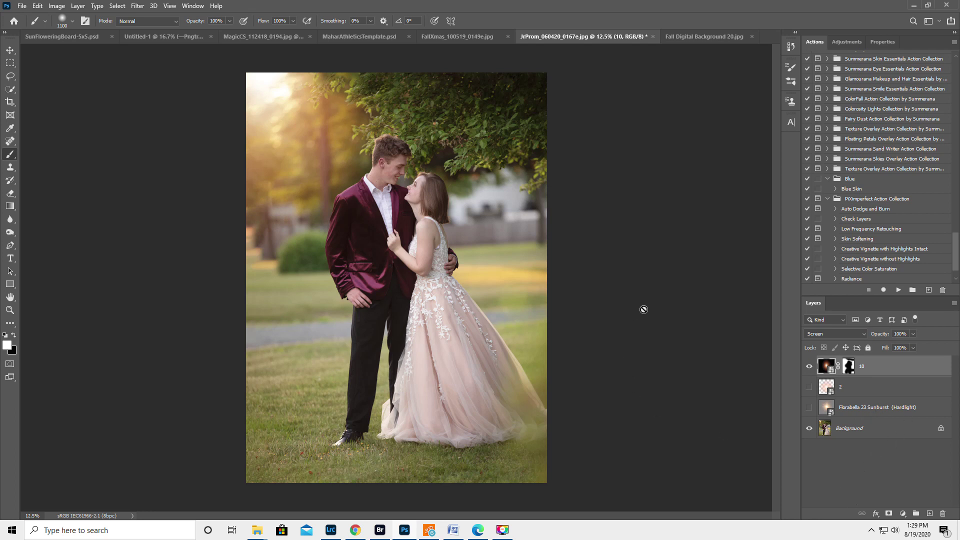
Step: Bring up the sun flare overlay image results in Chrome
click(355, 531)
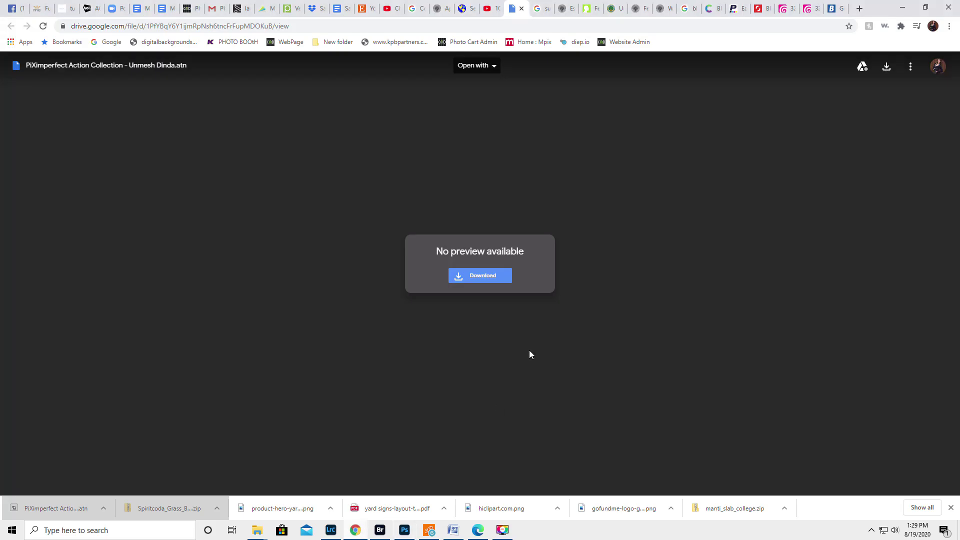
click(545, 8)
scroll(330, 159, up, 2)
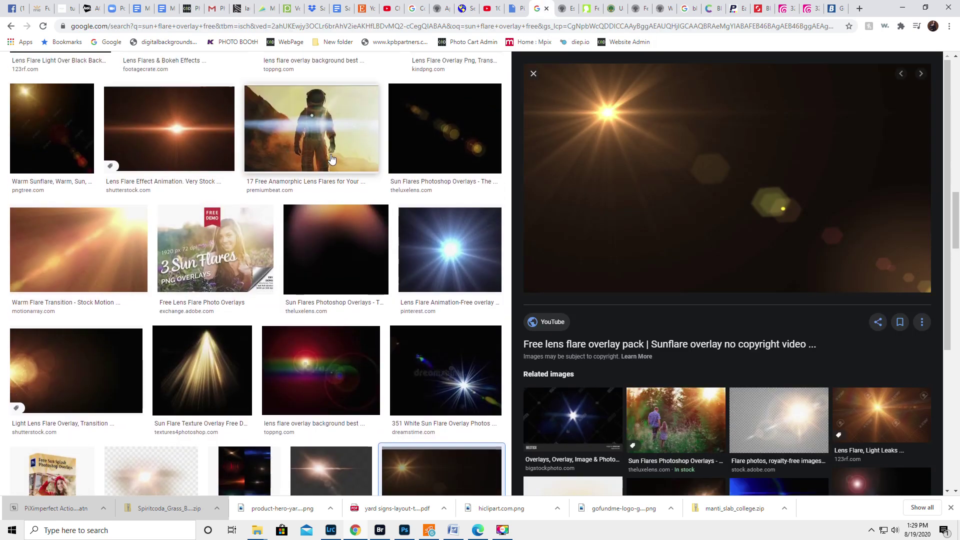
scroll(331, 159, up, 10)
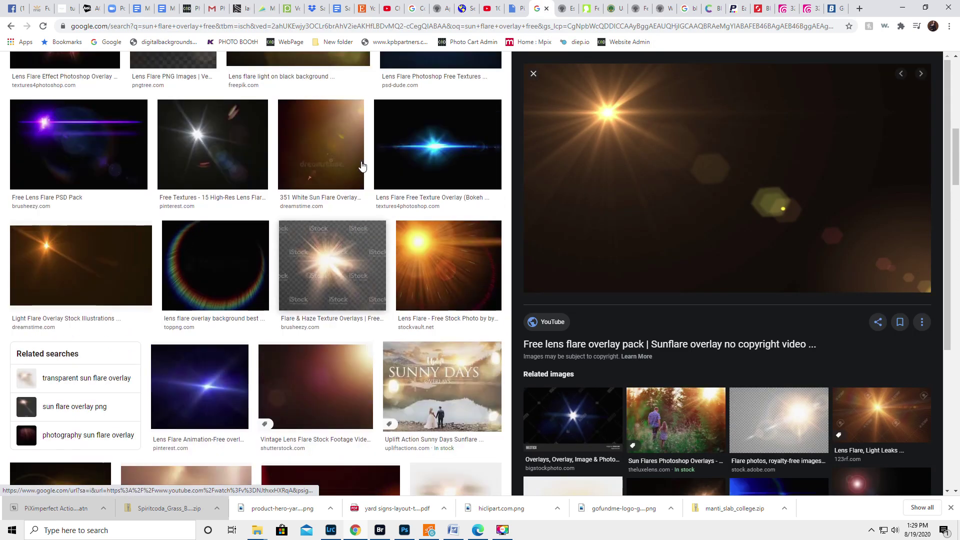
scroll(362, 165, up, 10)
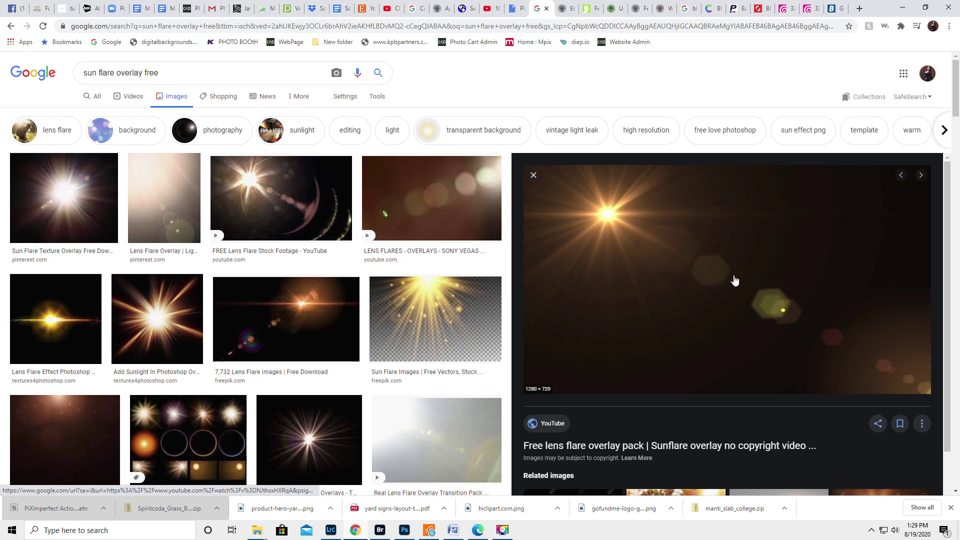
Step: Save the previewed dark sun flare image to Downloads as maxresdefault (2).jpg
right_click(722, 235)
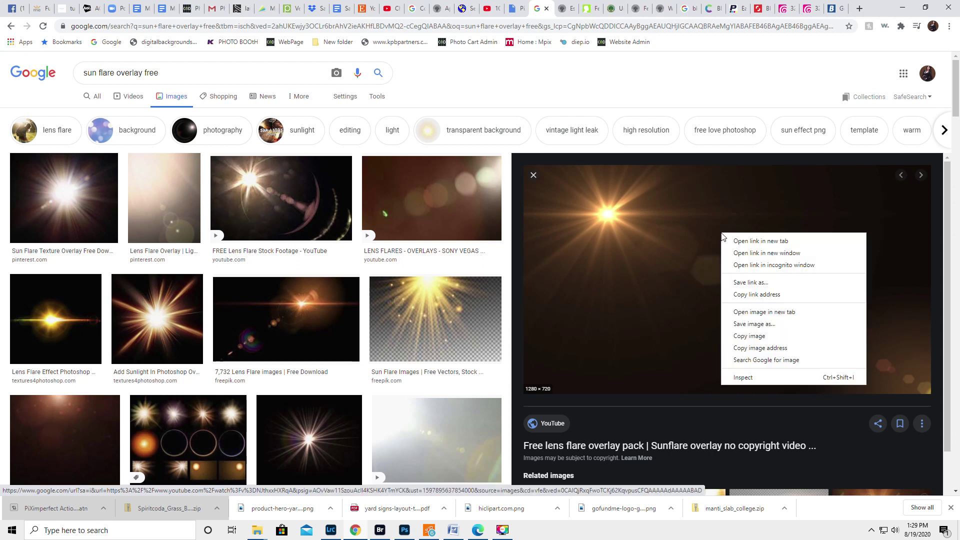
click(754, 323)
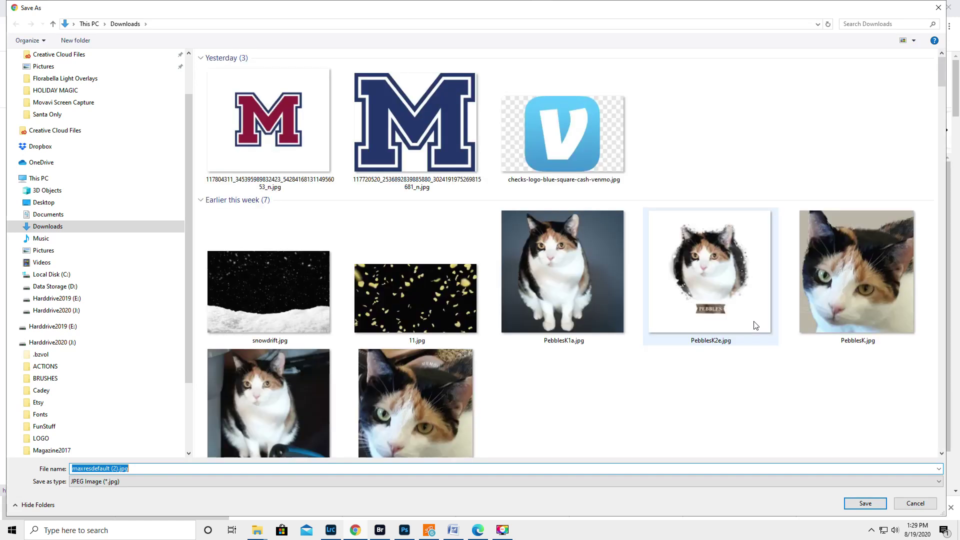
click(865, 501)
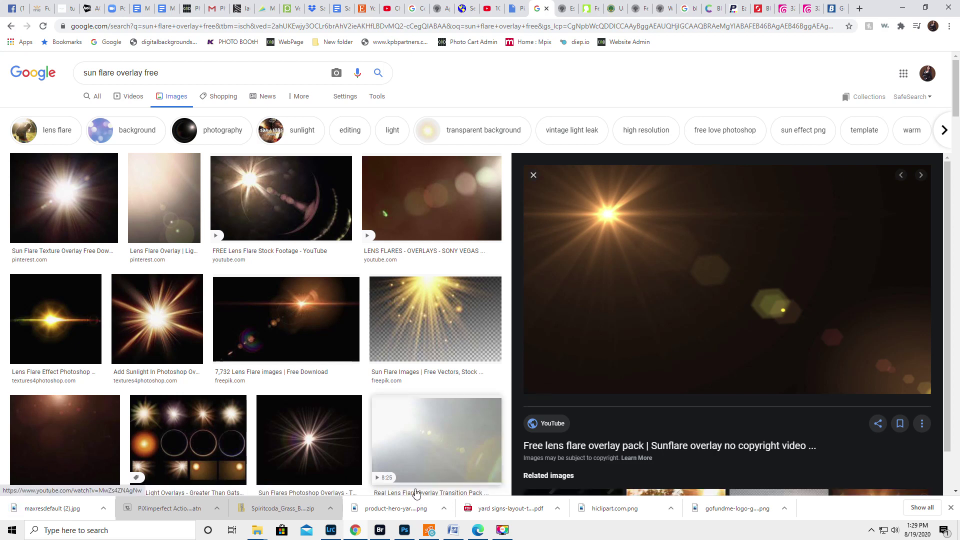
click(404, 531)
key(space)
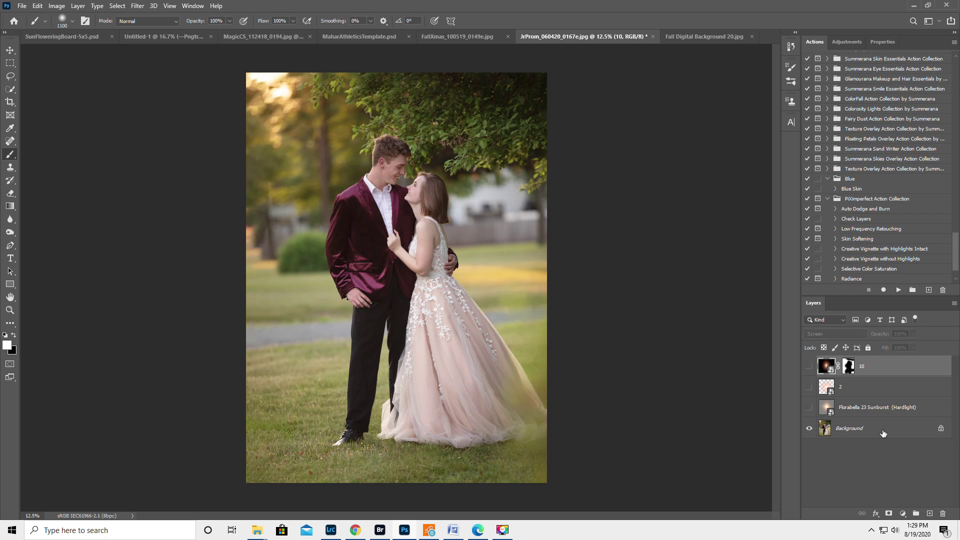
Step: Place maxresdefault (2).jpg from Downloads as an embedded layer above Background
click(826, 428)
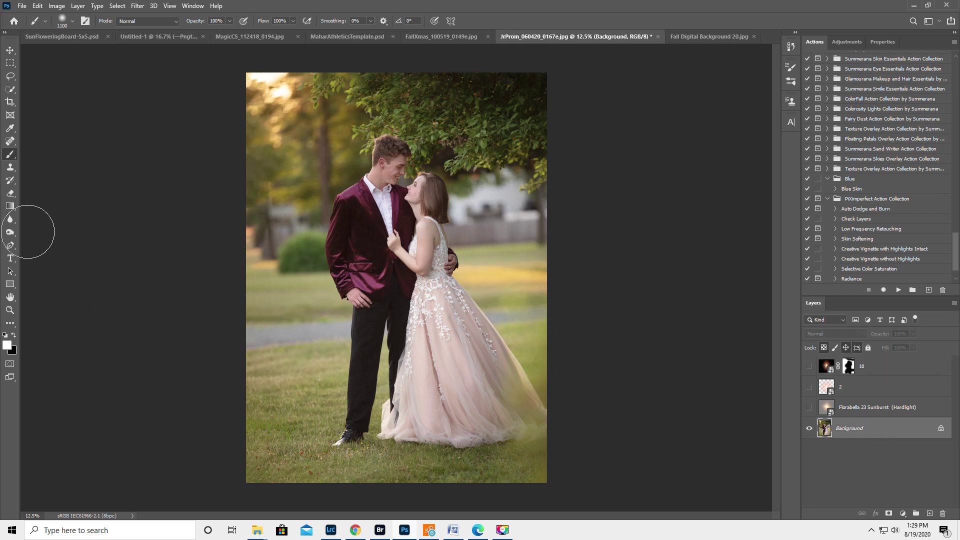
click(20, 6)
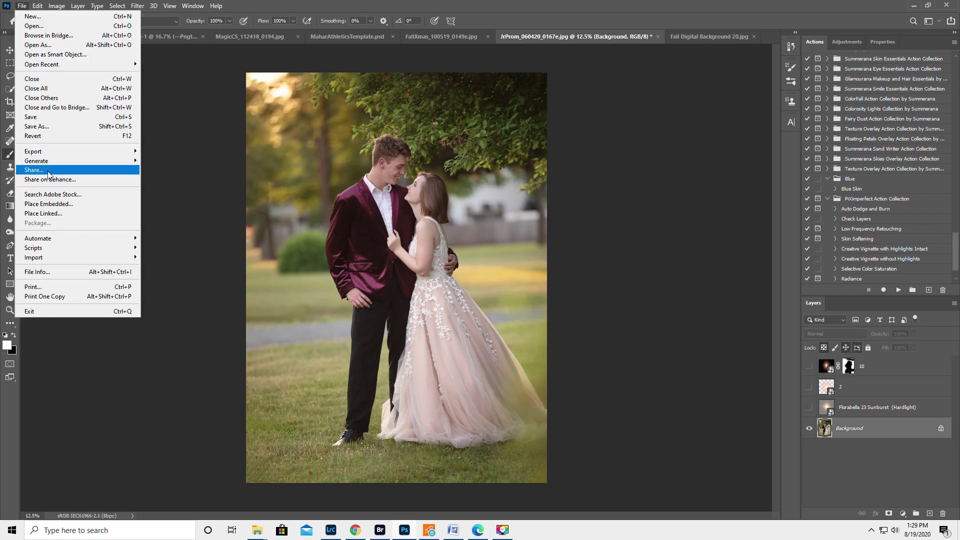
click(78, 204)
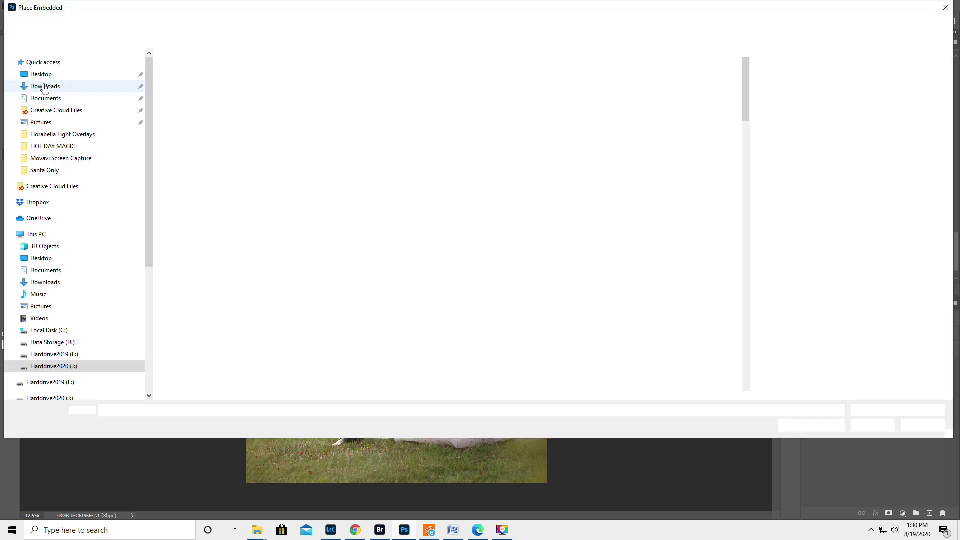
click(48, 88)
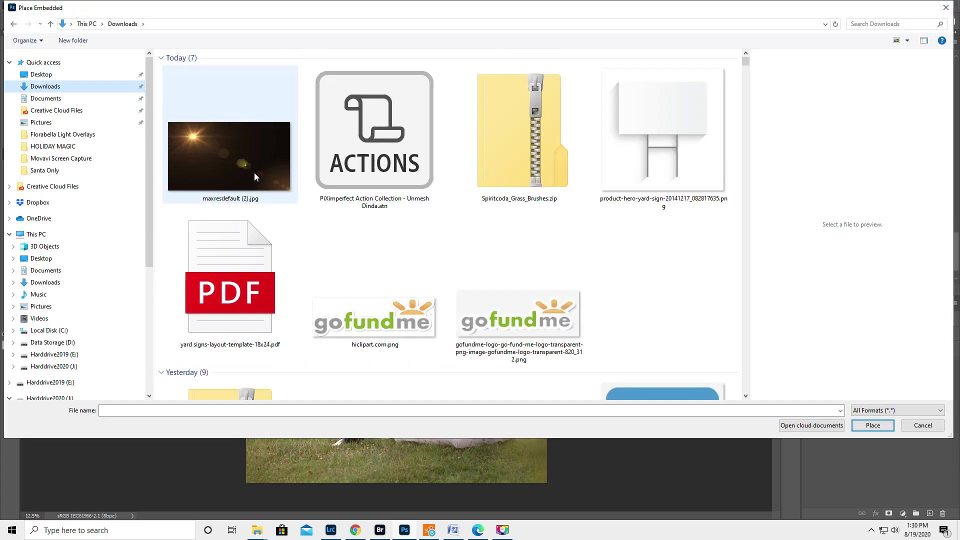
click(219, 165)
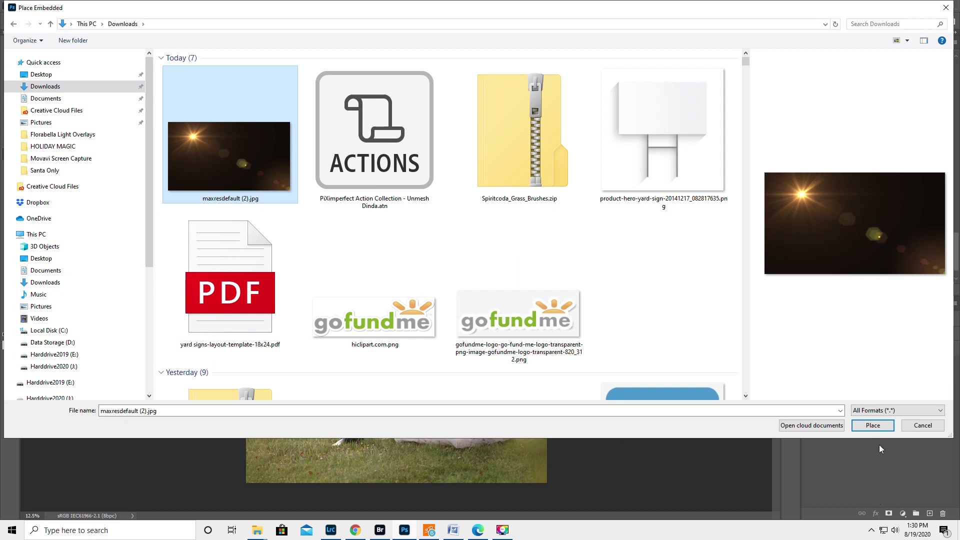
click(881, 429)
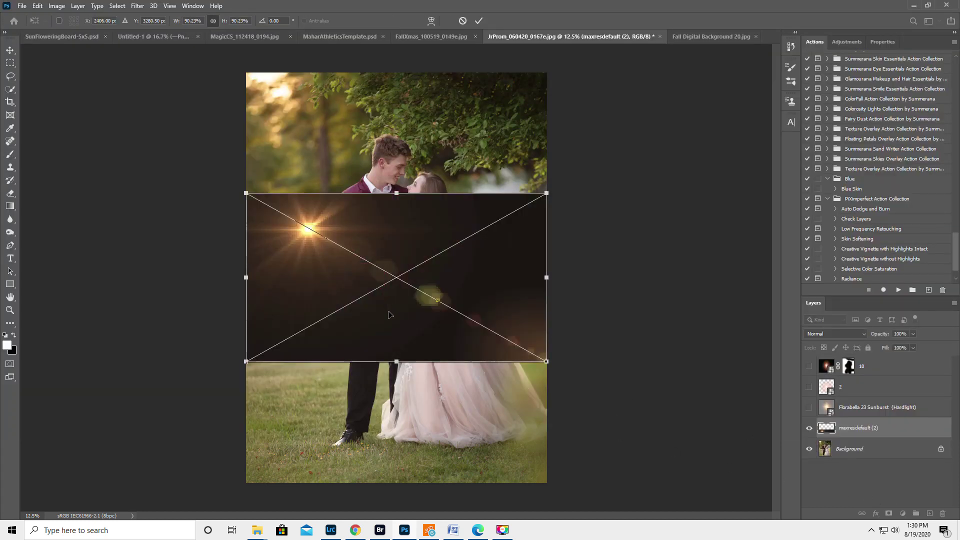
Step: Move the flare to the top, rotate it about 33°, enlarge it to about 122%, and blend in Screen mode
drag(388, 314, 381, 193)
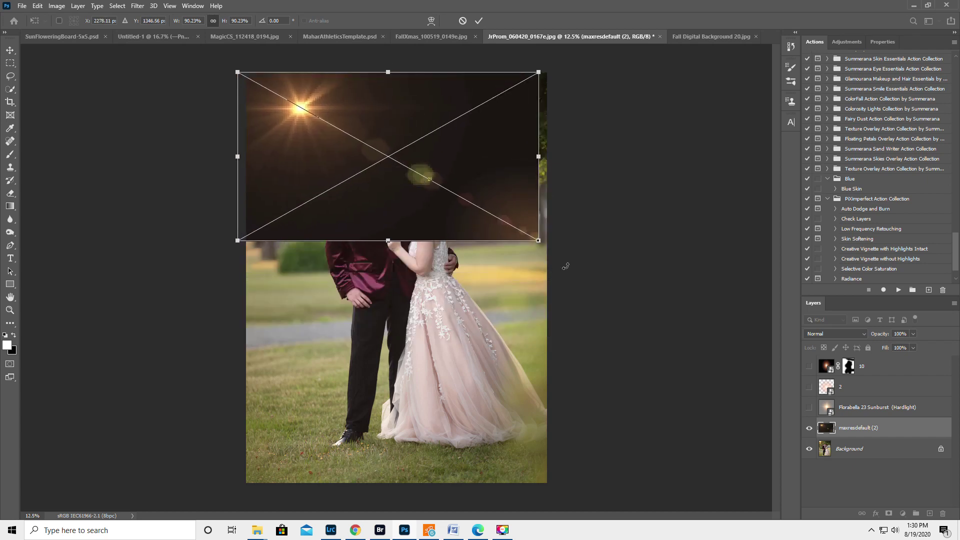
drag(568, 249, 478, 298)
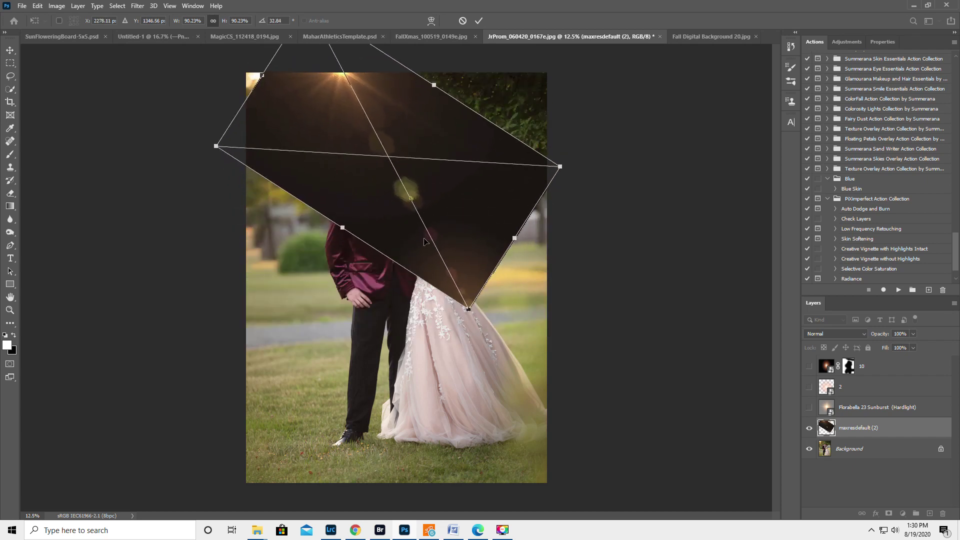
drag(424, 242, 382, 274)
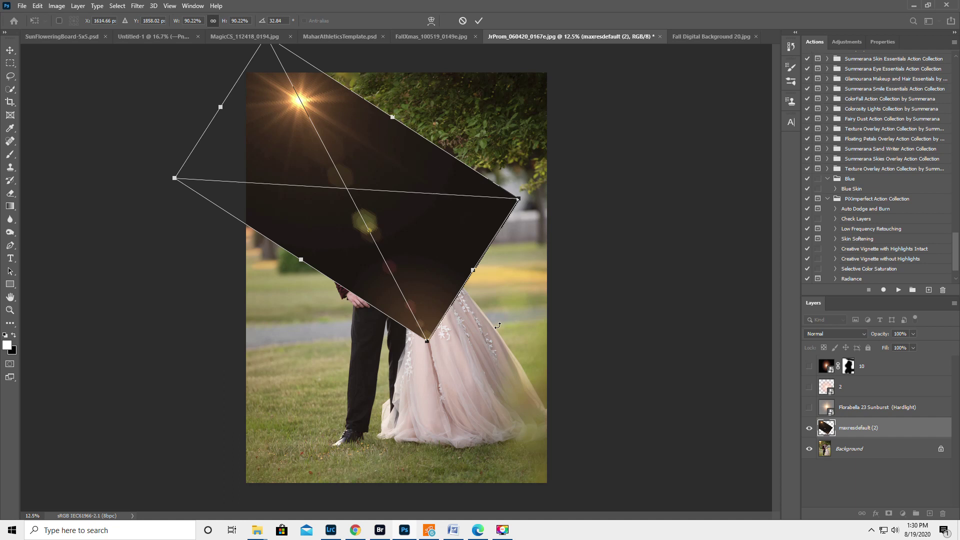
drag(427, 341, 458, 422)
key(Return)
key(b)
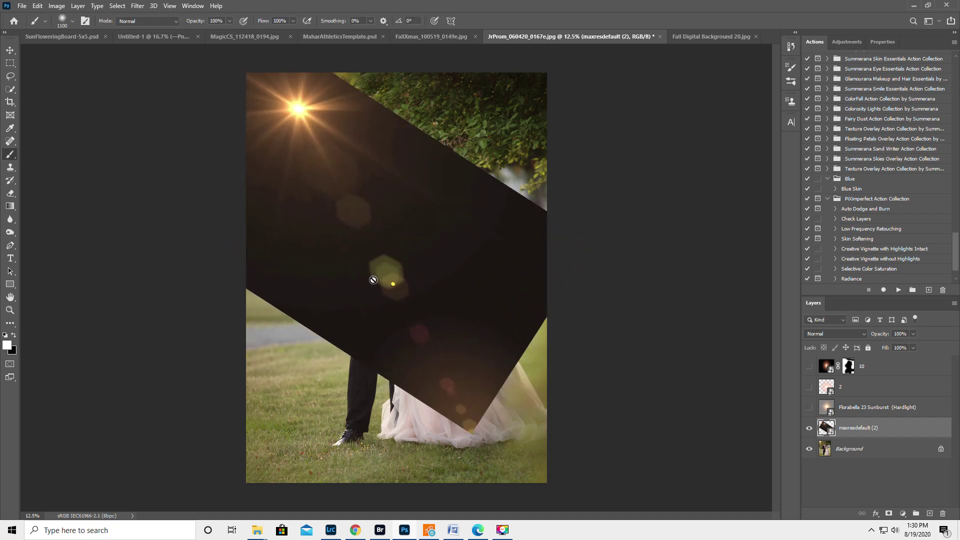
click(837, 334)
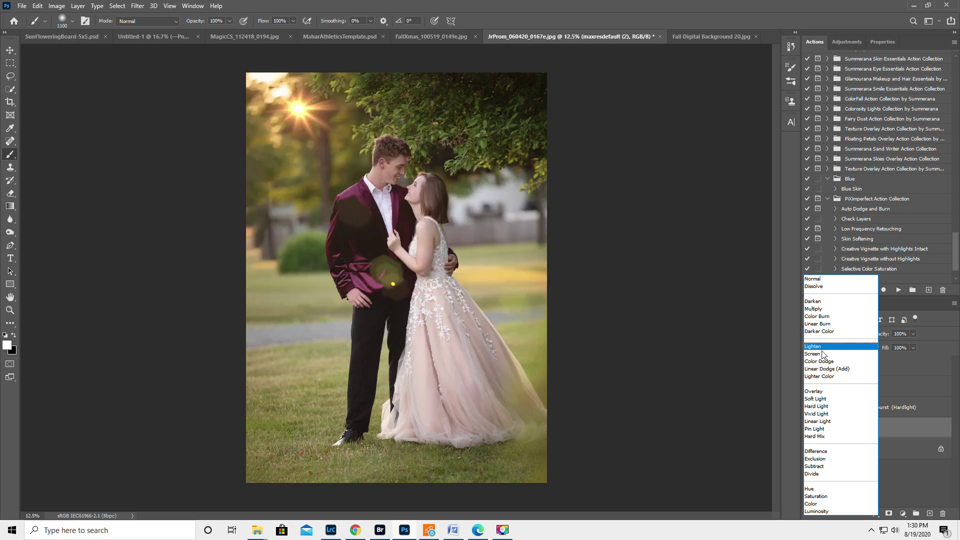
click(820, 354)
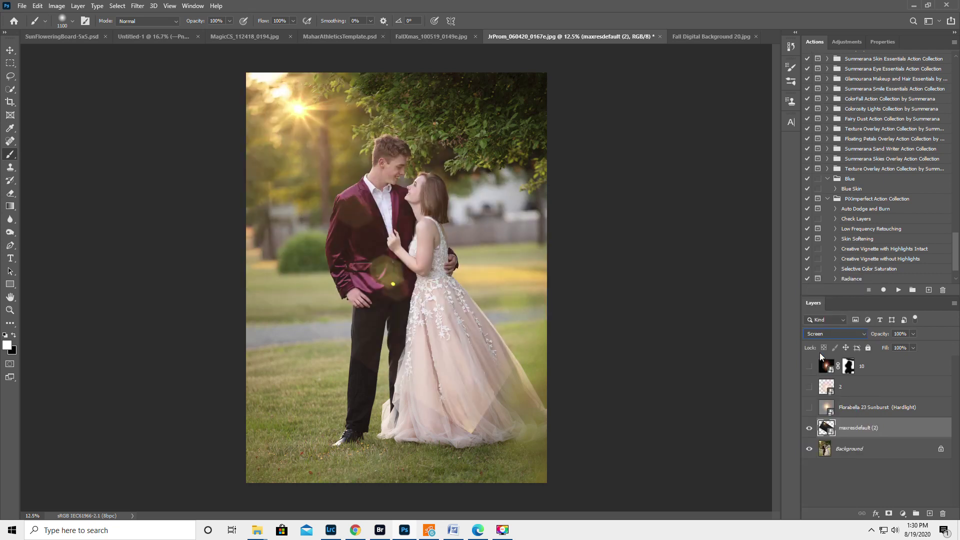
Step: Nudge the flare layer slightly left and toward the couple
click(10, 50)
mouse_move(356, 279)
mouse_down()
mouse_move(337, 276)
mouse_move(361, 280)
mouse_up()
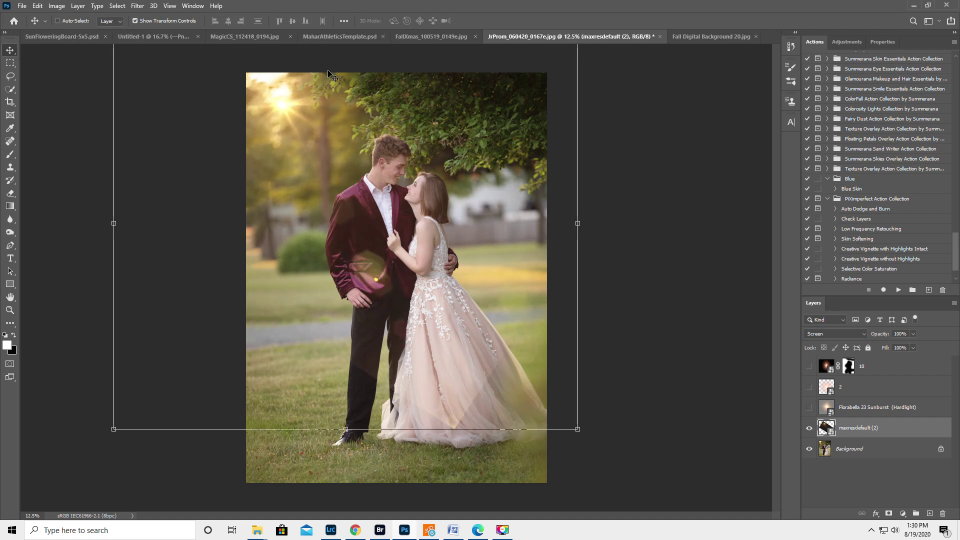
mouse_move(363, 150)
mouse_down()
mouse_move(380, 144)
mouse_move(389, 167)
mouse_move(361, 149)
mouse_up()
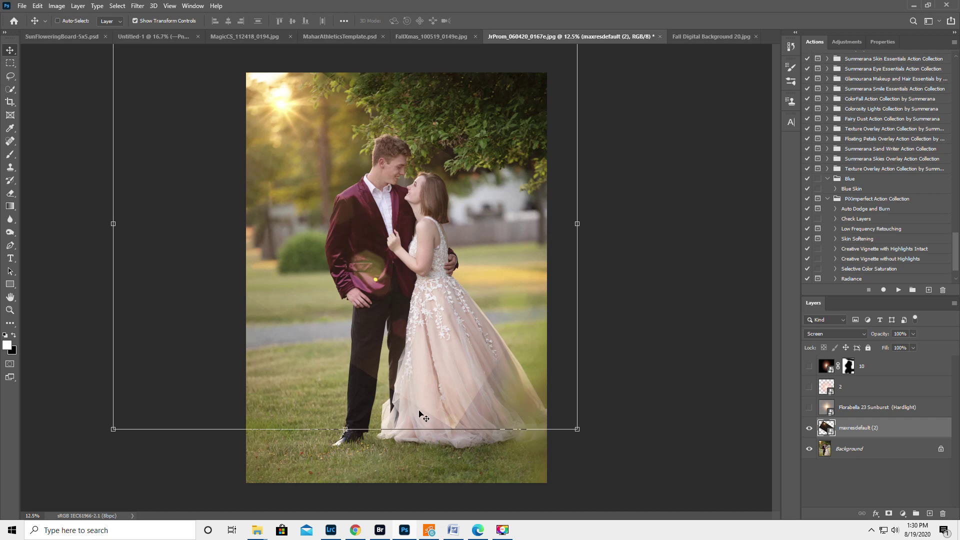
Step: Add a layer mask and brush black to clear the flare glow off the grass and the groom's jacket
click(889, 515)
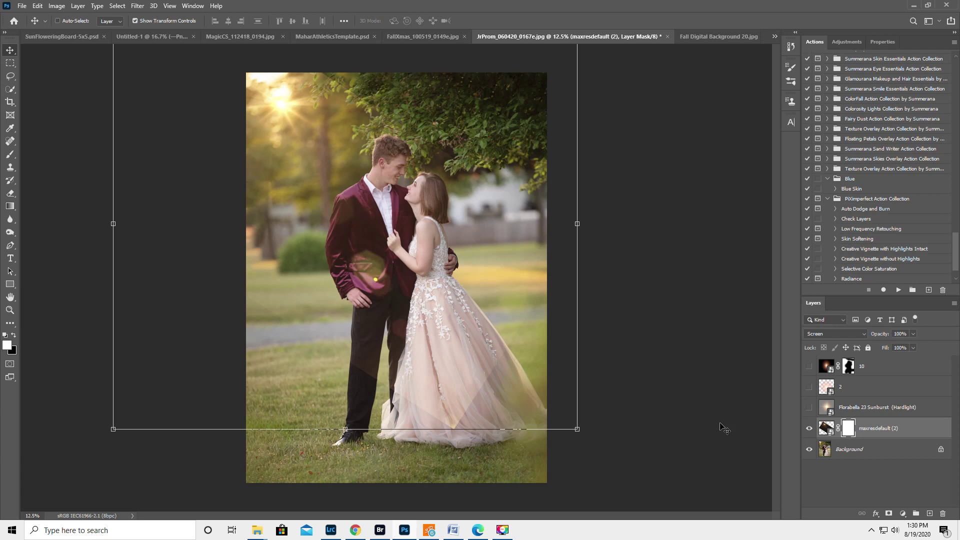
click(10, 155)
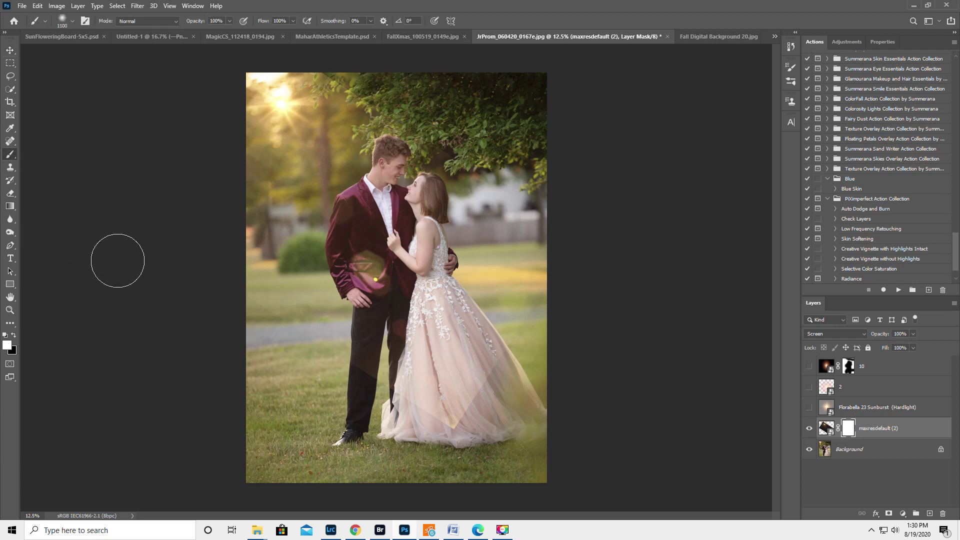
key(x)
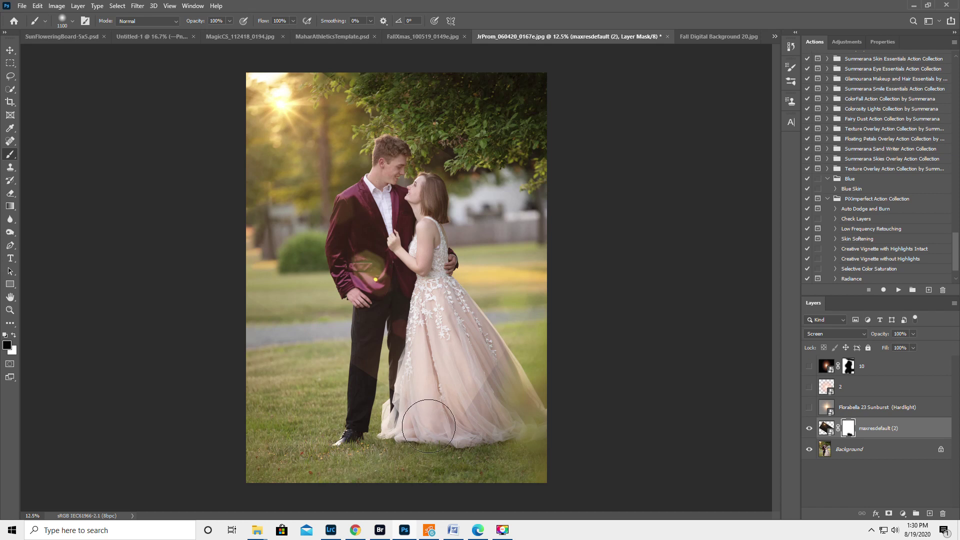
right_click(434, 425)
click(481, 191)
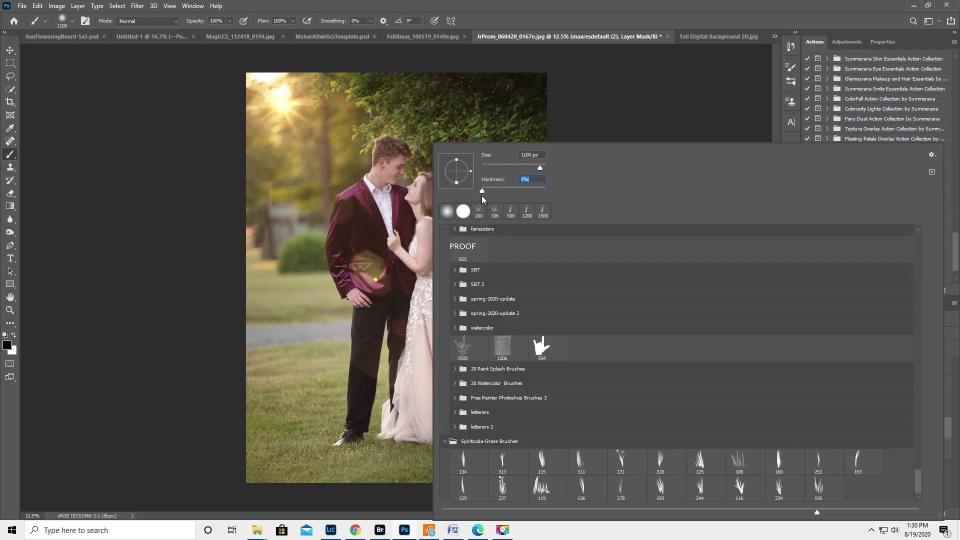
click(463, 8)
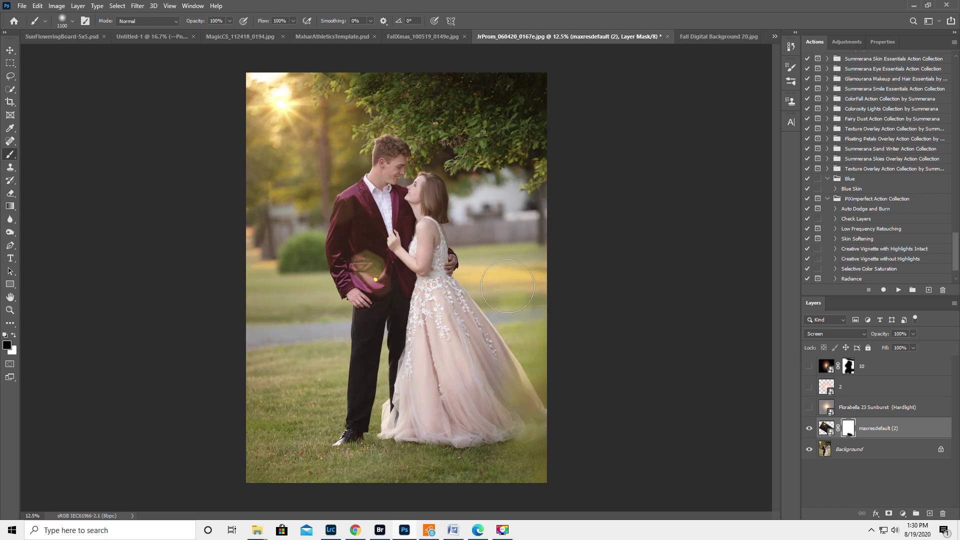
drag(520, 425, 502, 413)
mouse_move(368, 247)
mouse_down()
mouse_move(377, 272)
mouse_move(364, 257)
mouse_move(362, 215)
mouse_move(359, 229)
mouse_up()
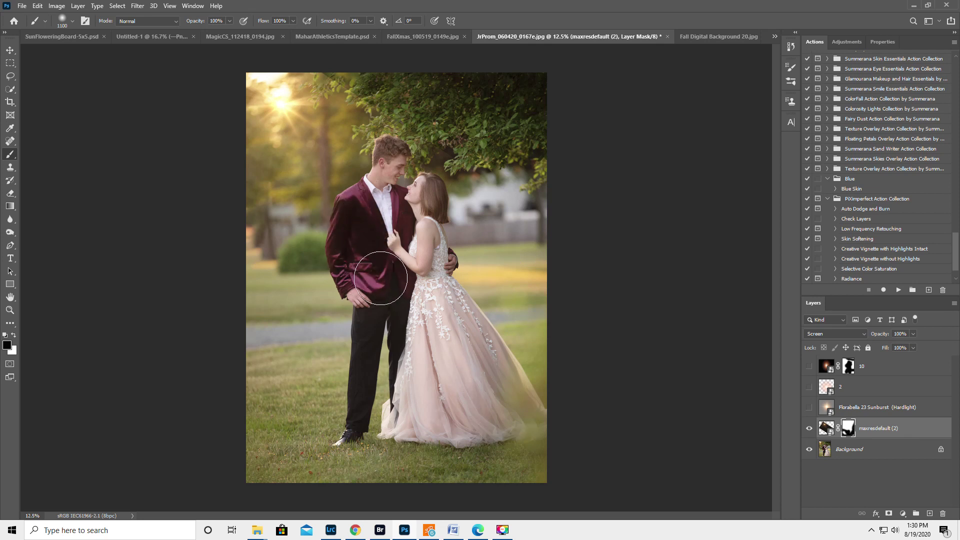
mouse_move(380, 278)
mouse_down()
mouse_move(375, 300)
mouse_move(373, 280)
mouse_up()
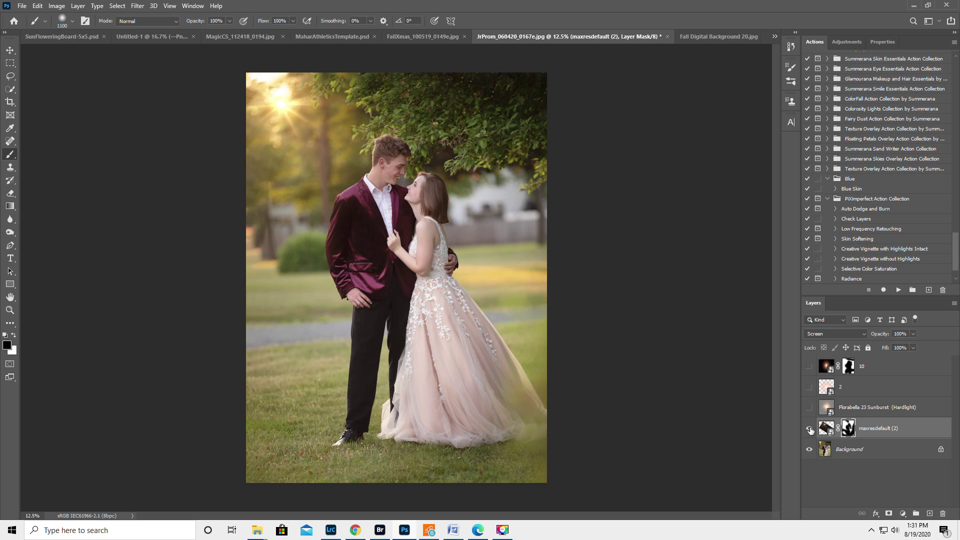
Step: Select Background, hide the flare layer, and go back to the Chrome image search
click(886, 448)
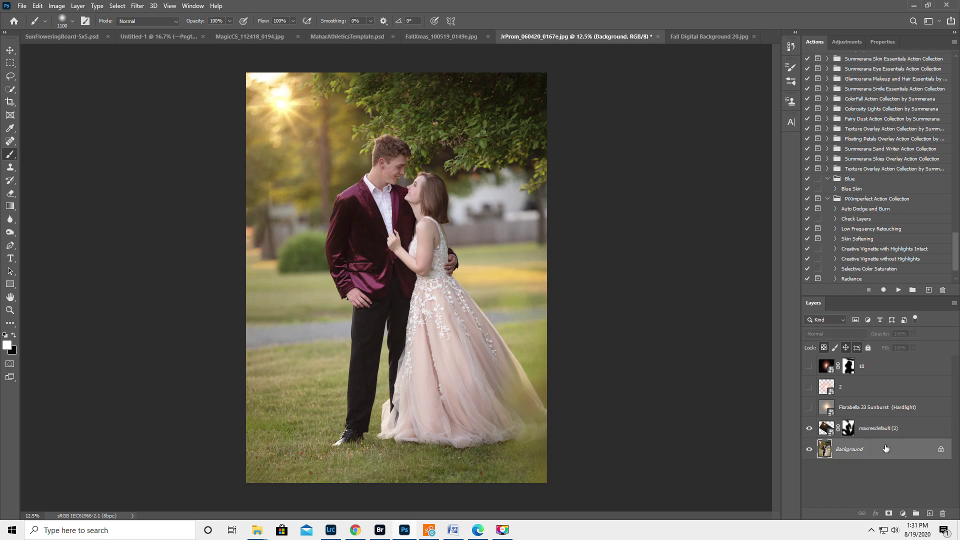
click(809, 428)
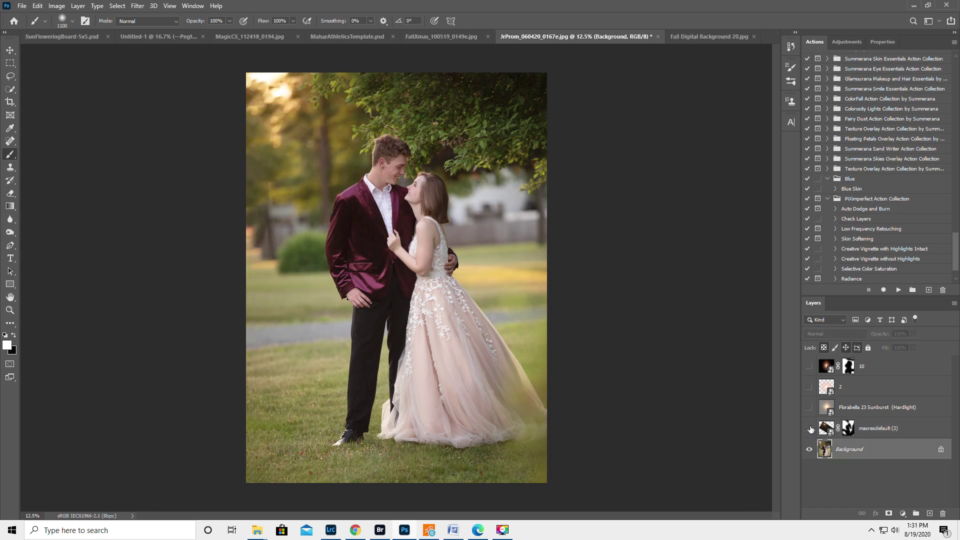
click(356, 530)
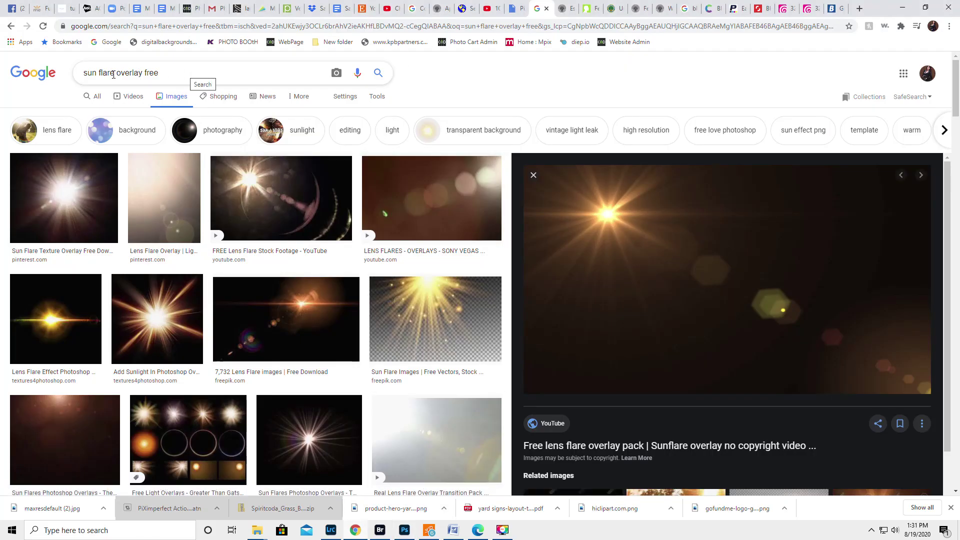
Step: Search Google Images for 'bubbles overlay free'
drag(115, 72, 88, 71)
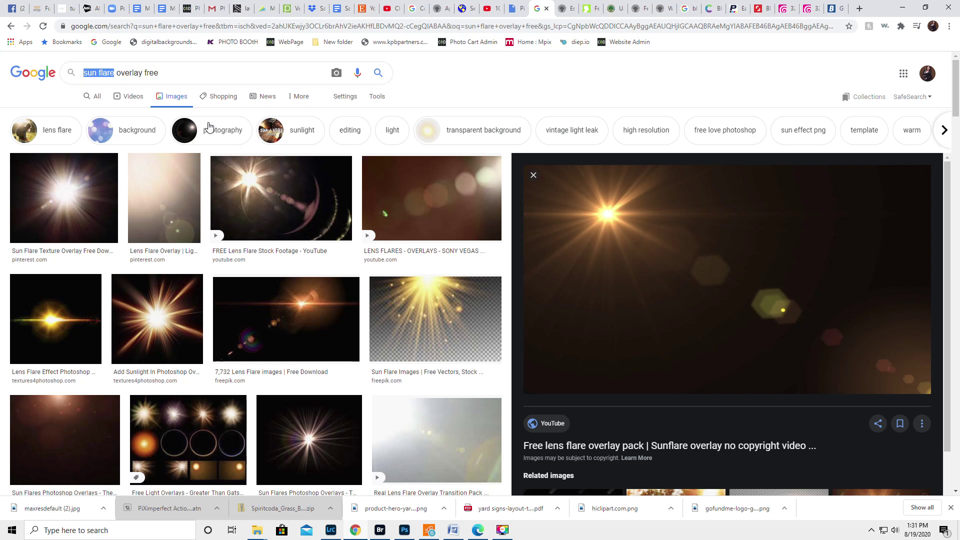
text(bubbles)
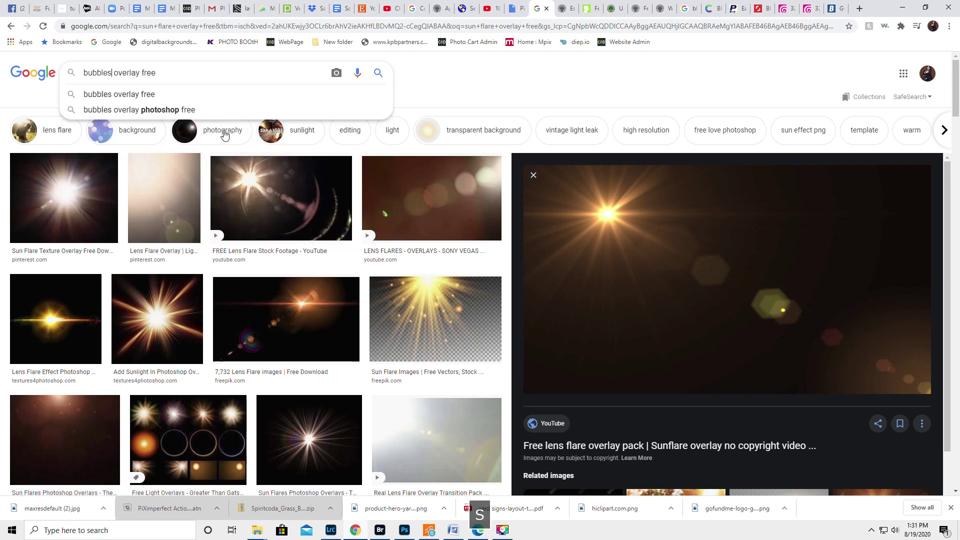
text( overlay free)
key(Return)
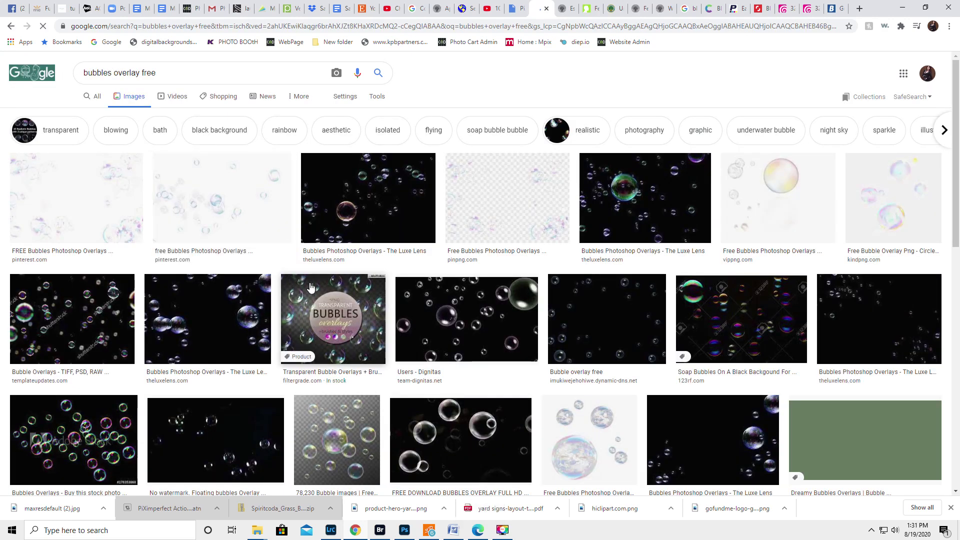
Step: Save a bubbles-on-black image to Downloads as image1538637757.png
click(375, 192)
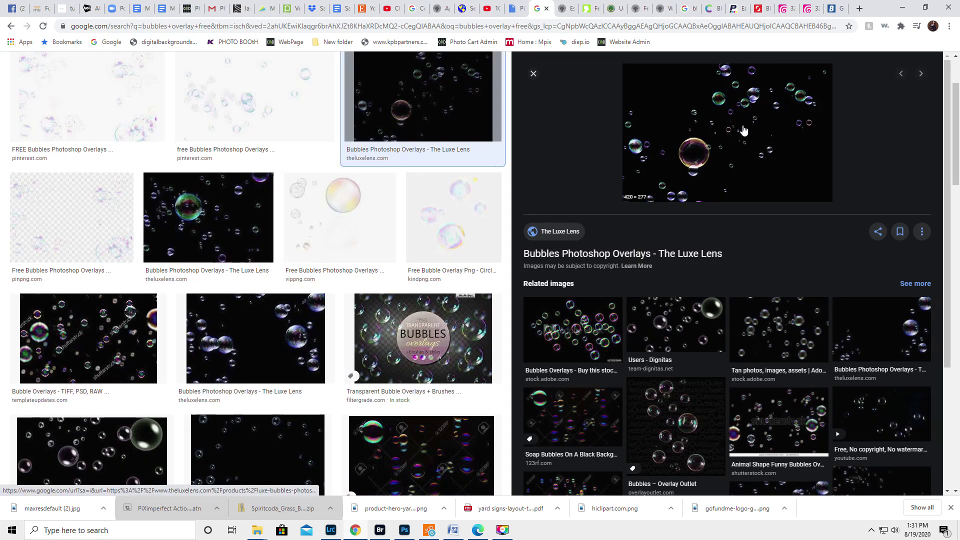
click(694, 331)
right_click(739, 124)
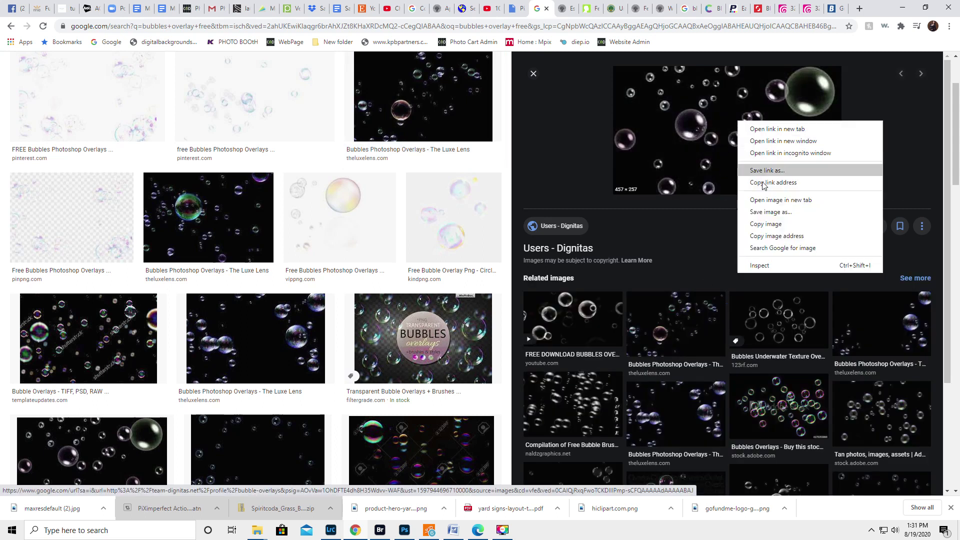
click(763, 212)
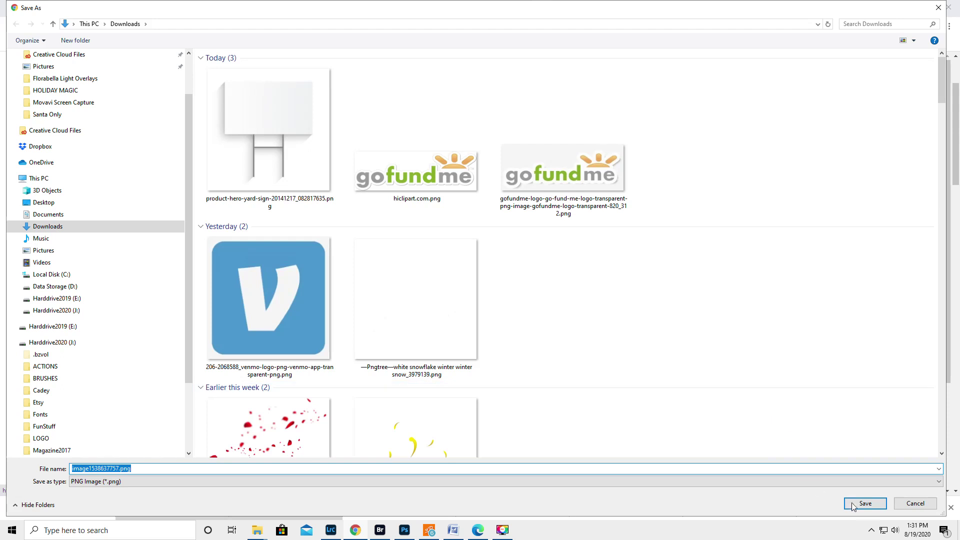
click(859, 503)
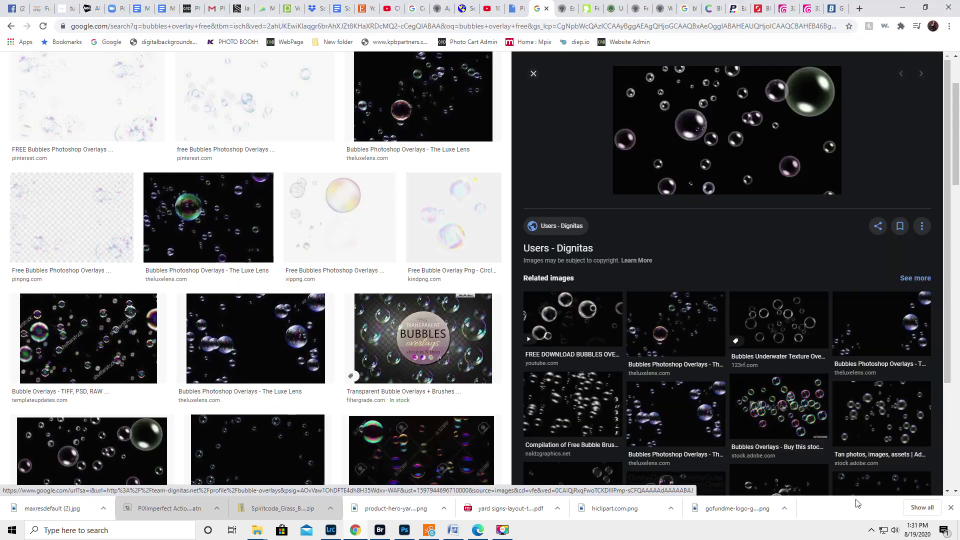
Step: Place the downloaded image1538637757.png bubbles image as an embedded layer
click(902, 8)
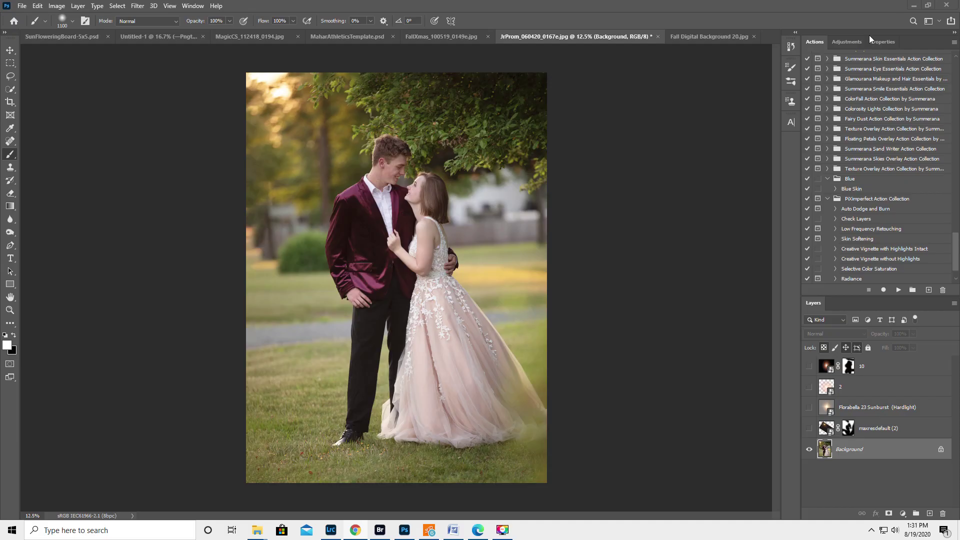
key(space)
click(19, 6)
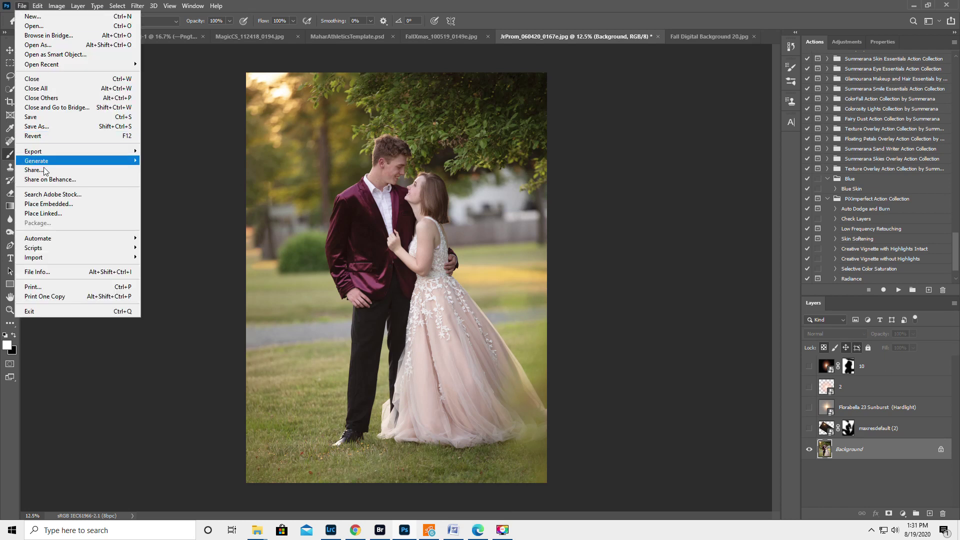
click(47, 199)
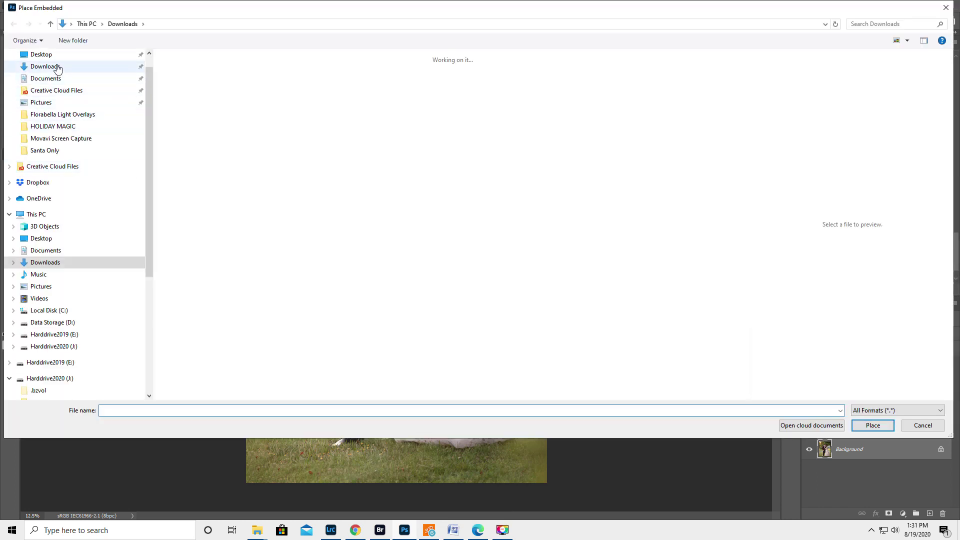
click(224, 140)
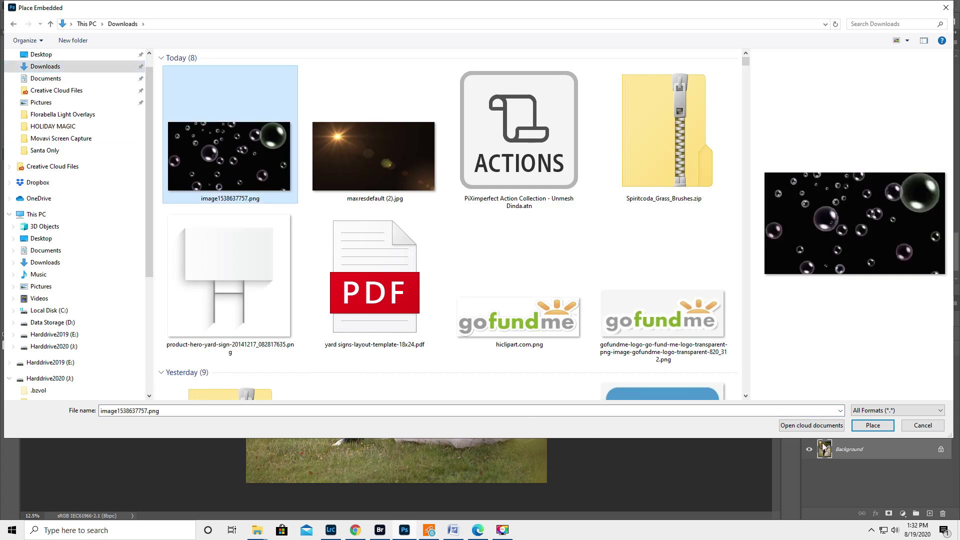
click(863, 428)
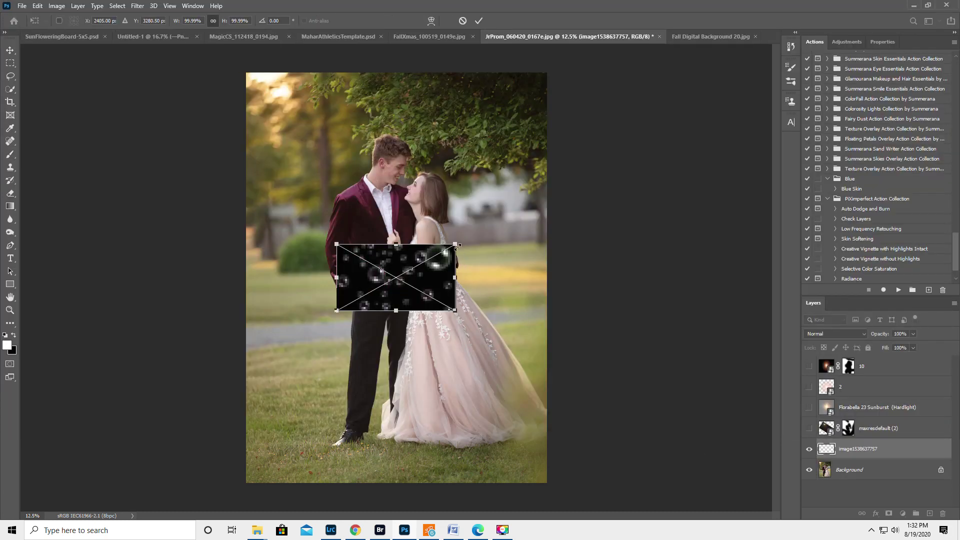
Step: Enlarge the bubbles image to about 280% and set its blend mode to Screen
drag(466, 232, 583, 166)
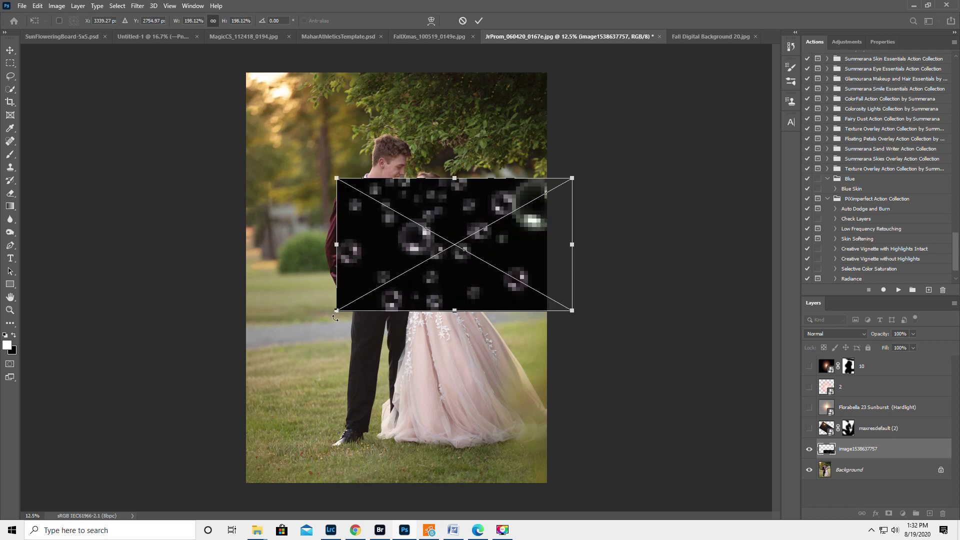
drag(337, 310, 239, 366)
key(Return)
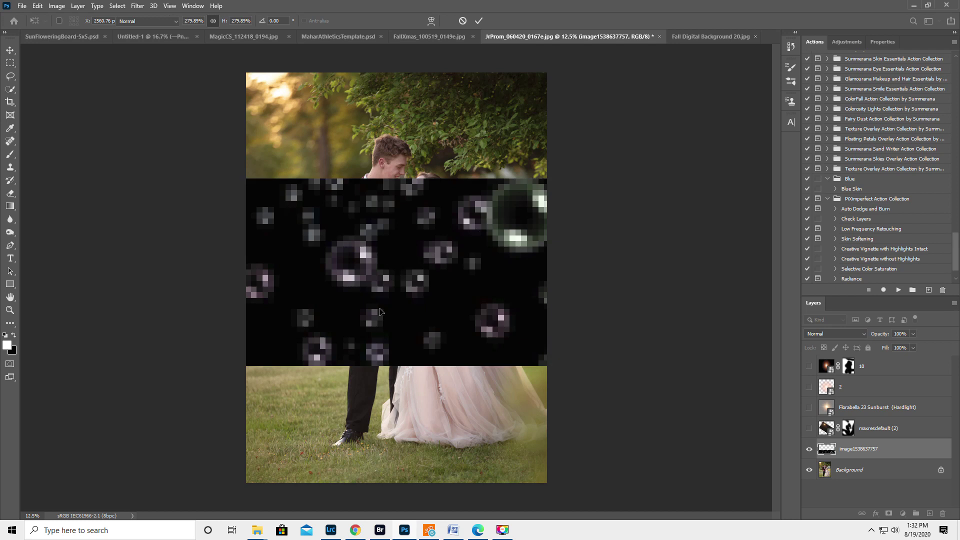
click(819, 335)
click(814, 352)
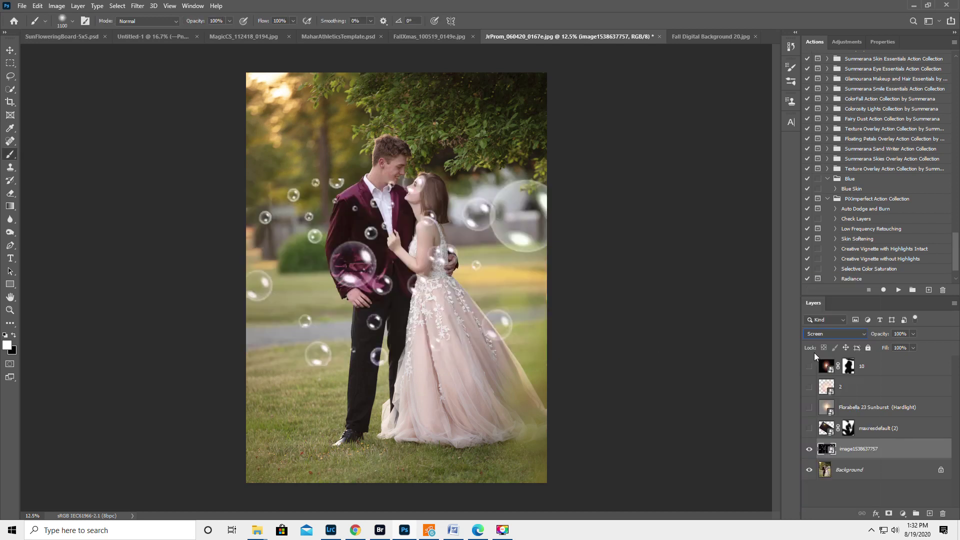
Step: Stretch the bubbles layer up to the photo's top and down toward its bottom
click(9, 50)
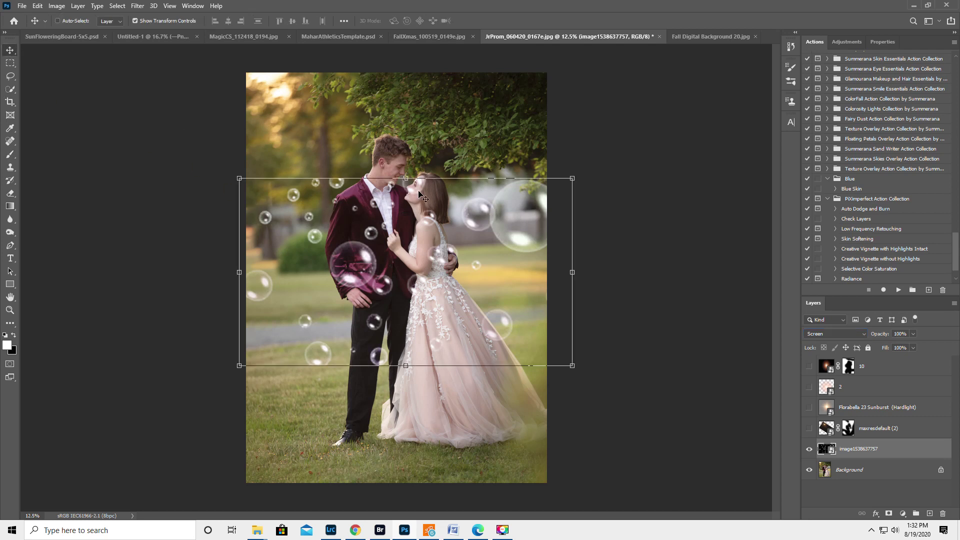
drag(406, 176, 389, 67)
drag(405, 368, 405, 458)
key(Return)
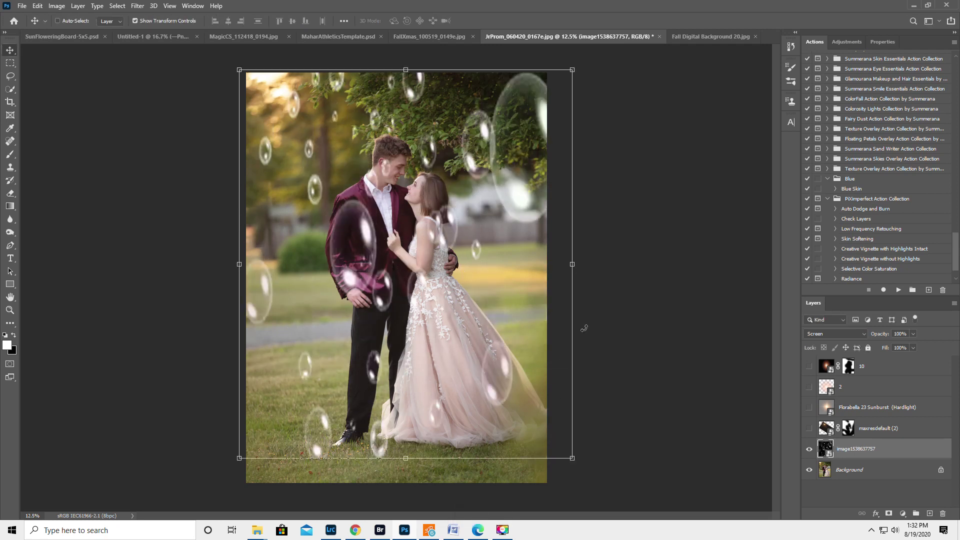
Step: Mask out bubbles at upper right, on the jacket, dress and face, then delete the bubbles layer
click(889, 514)
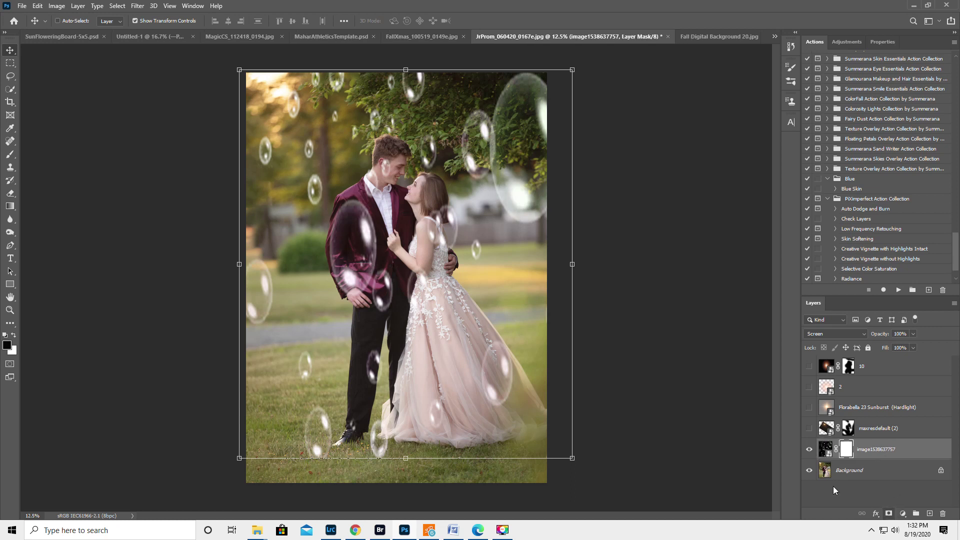
click(11, 155)
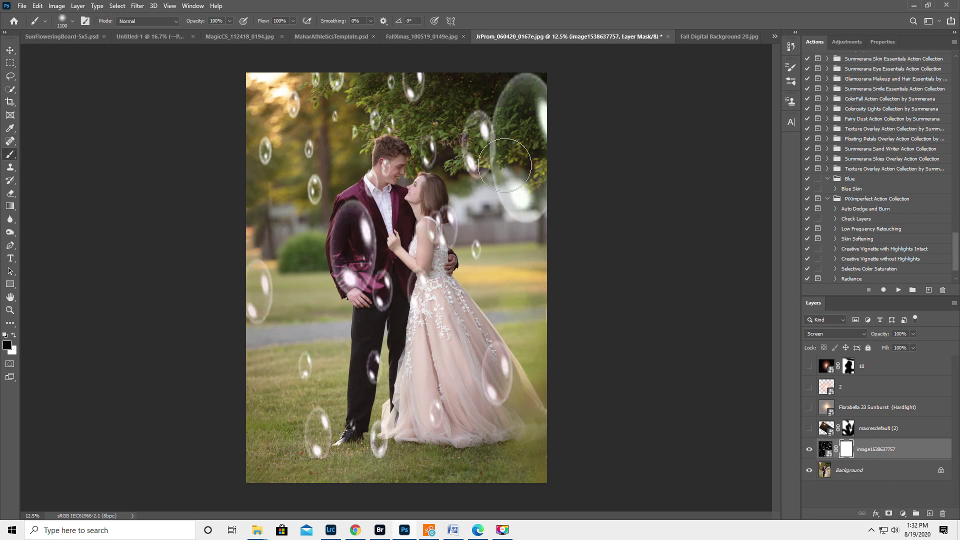
mouse_move(521, 172)
mouse_down()
mouse_move(526, 83)
mouse_move(521, 181)
mouse_move(551, 169)
mouse_move(527, 141)
mouse_move(490, 174)
mouse_move(527, 208)
mouse_move(574, 225)
mouse_up()
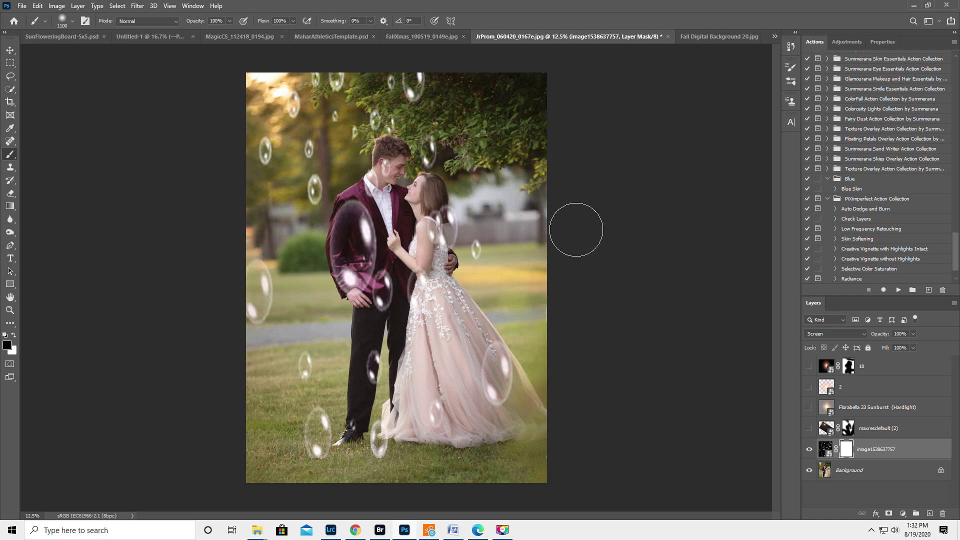
mouse_move(345, 215)
mouse_down()
mouse_move(357, 235)
mouse_move(344, 264)
mouse_move(358, 260)
mouse_move(350, 276)
mouse_move(357, 293)
mouse_move(376, 282)
mouse_move(374, 292)
mouse_move(413, 291)
mouse_move(382, 366)
mouse_move(449, 363)
mouse_move(504, 392)
mouse_move(502, 363)
mouse_move(545, 365)
mouse_up()
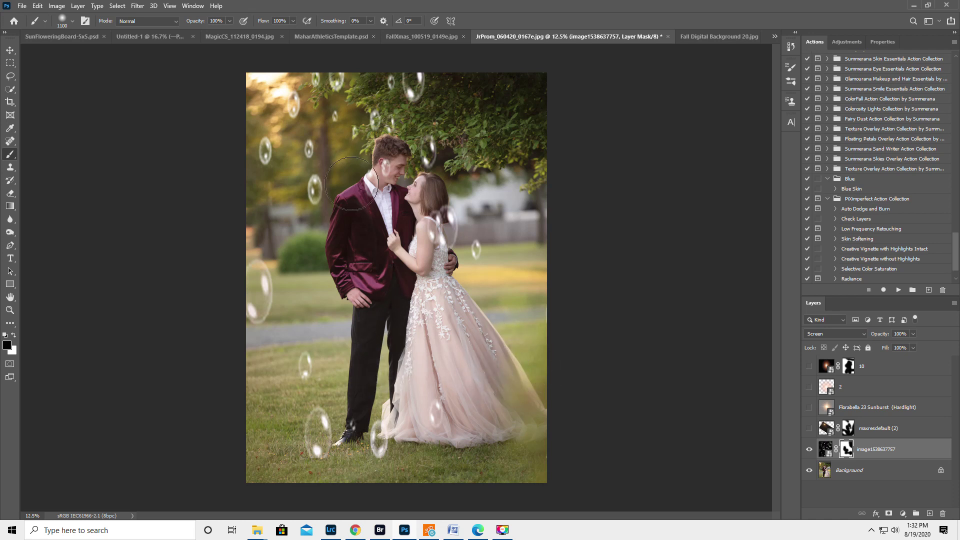
drag(365, 170, 376, 178)
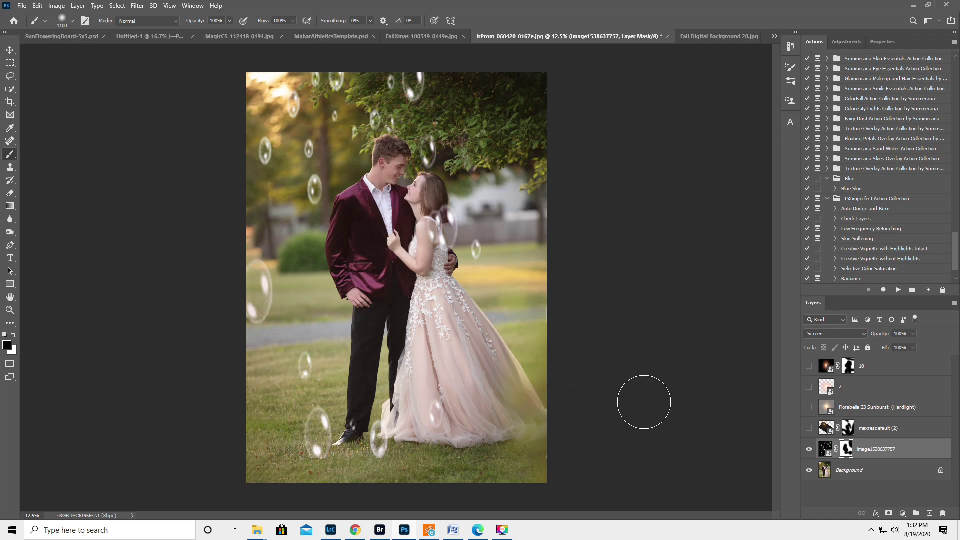
key(Delete)
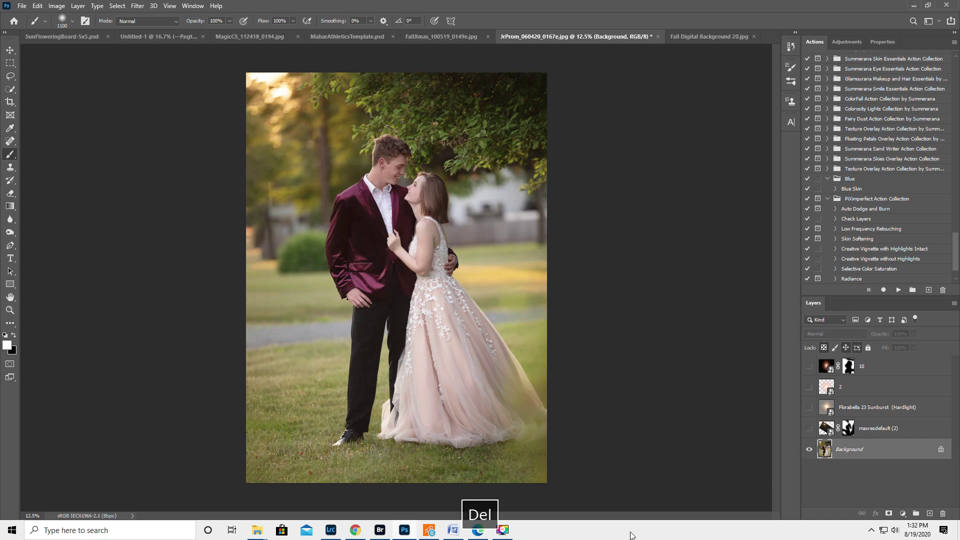
Step: In Chrome, change the image search to 'leaves overlay free'
click(355, 530)
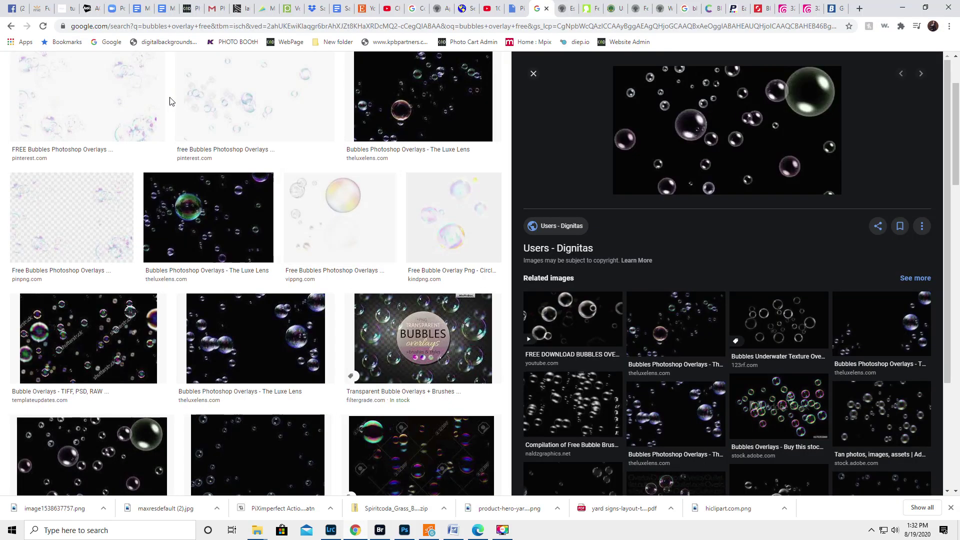
scroll(240, 180, up, 2)
scroll(240, 180, up, 1)
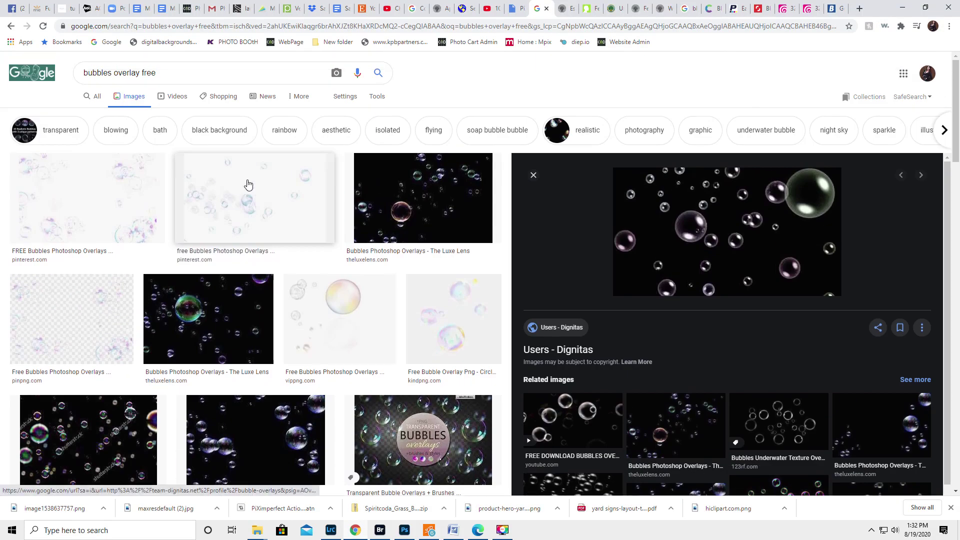
double_click(111, 72)
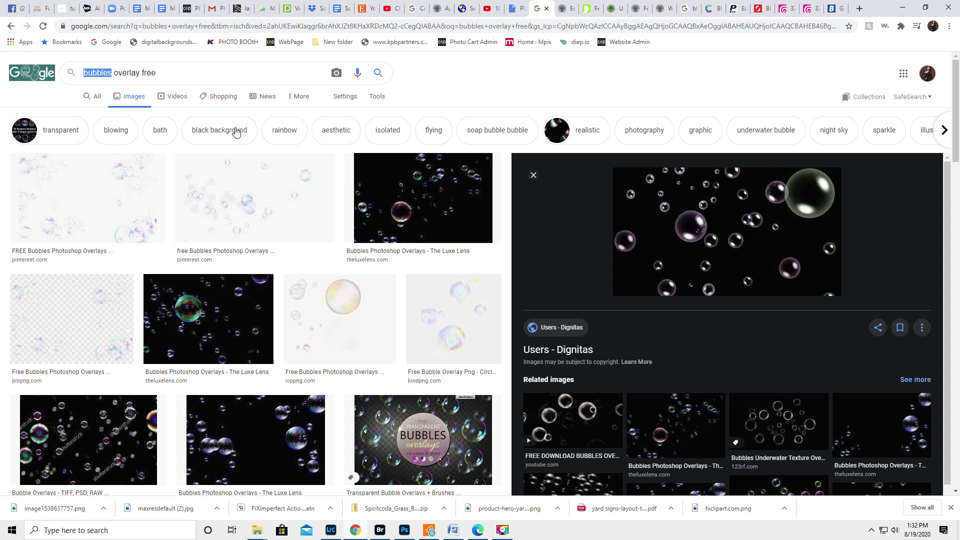
text(leaves)
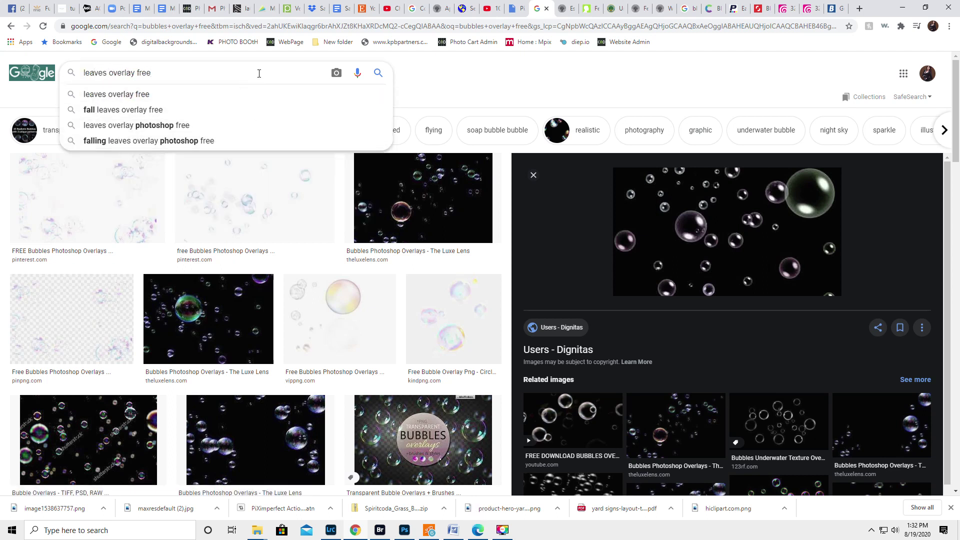
key(Return)
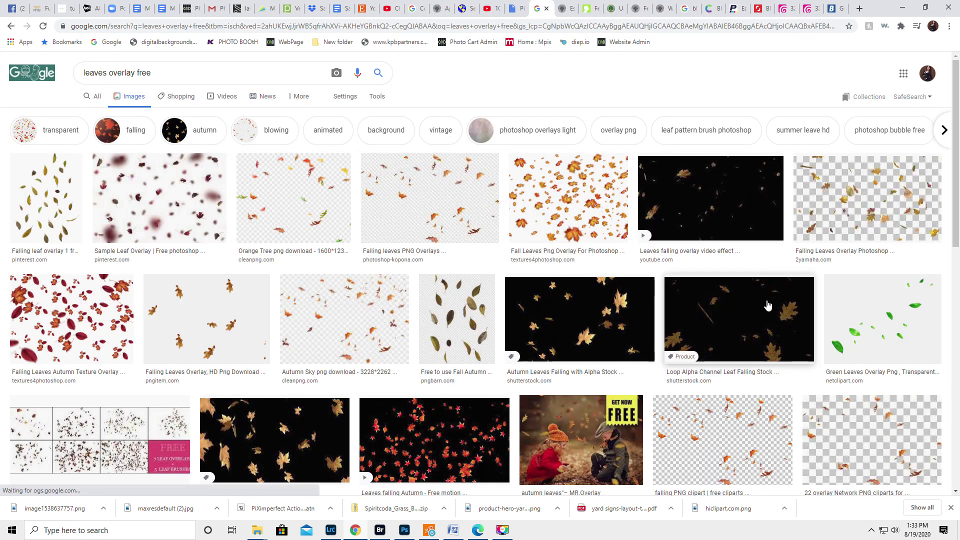
Step: Save the Autumn Leaves Falling with Alpha image to Downloads as 1.jpg
click(742, 313)
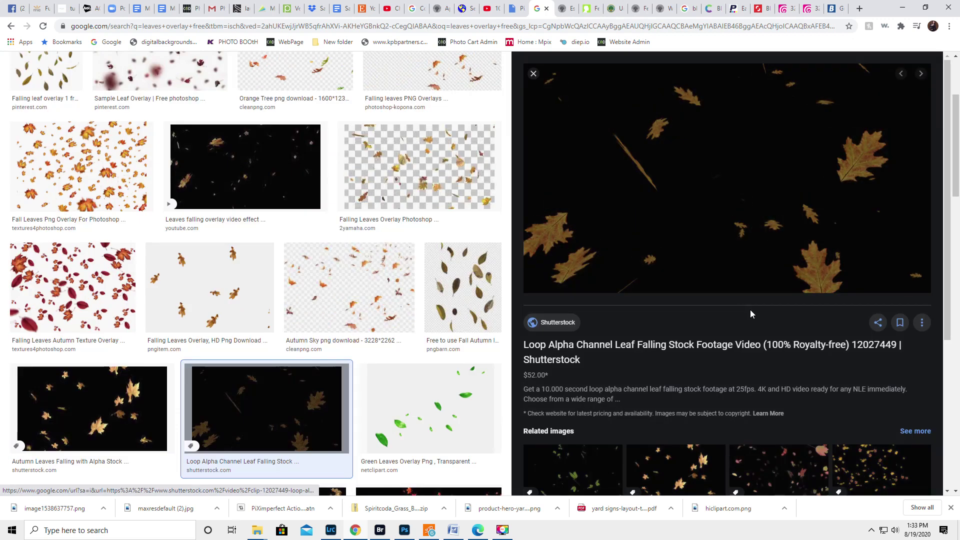
scroll(771, 228, down, 1)
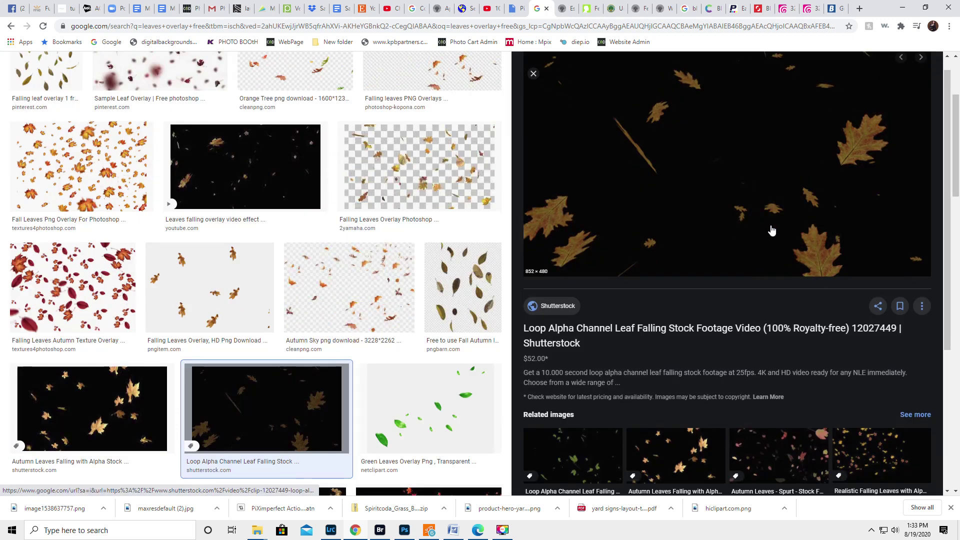
click(684, 432)
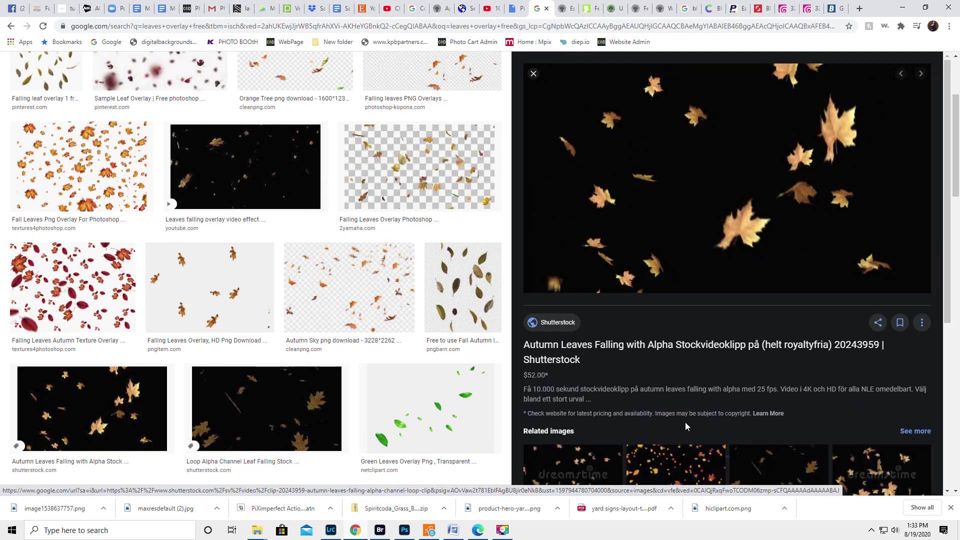
right_click(728, 125)
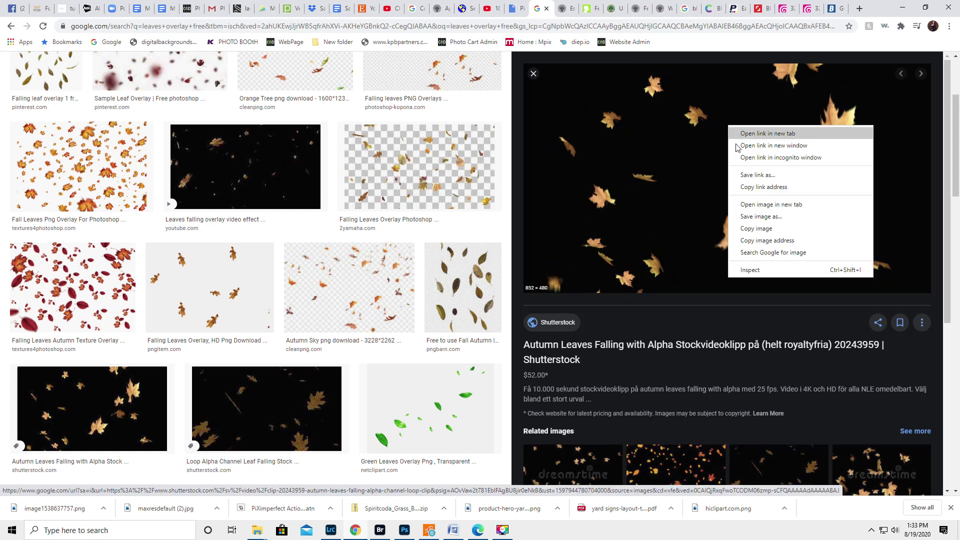
click(759, 217)
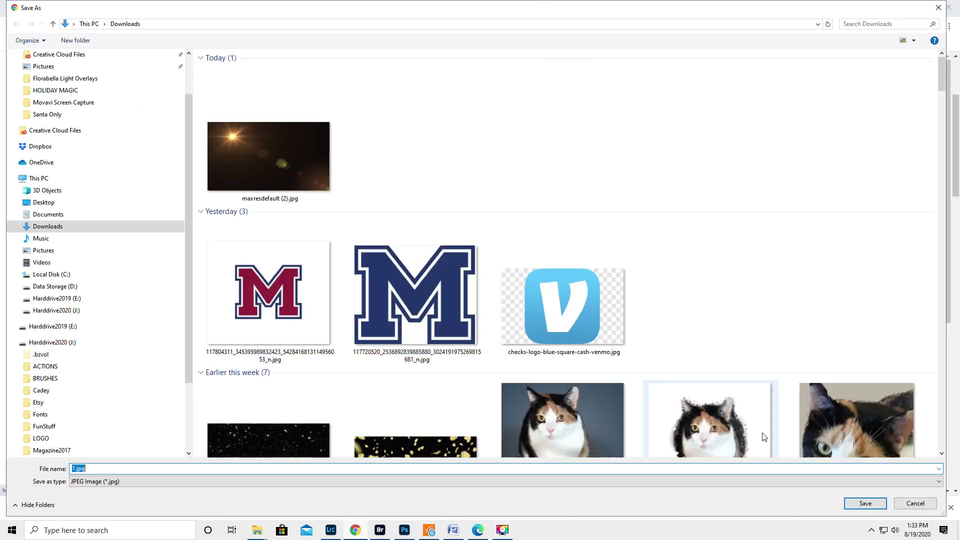
click(869, 502)
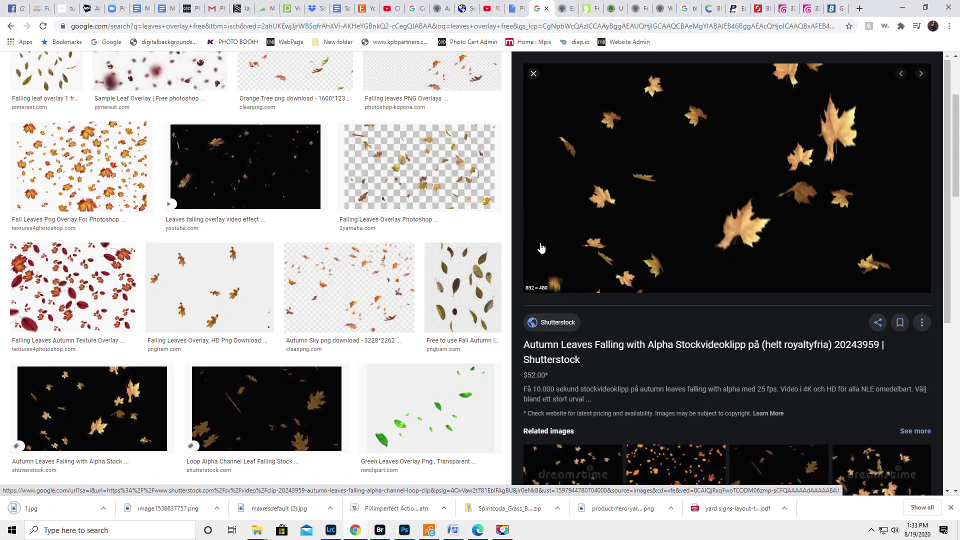
click(902, 7)
Step: Place the downloaded 1.jpg leaves image as an embedded layer
key(space)
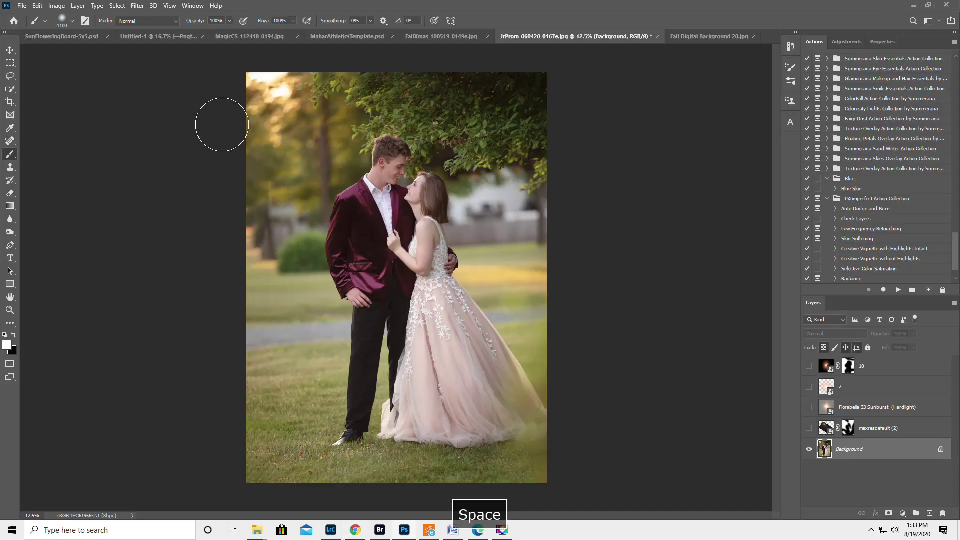
click(21, 7)
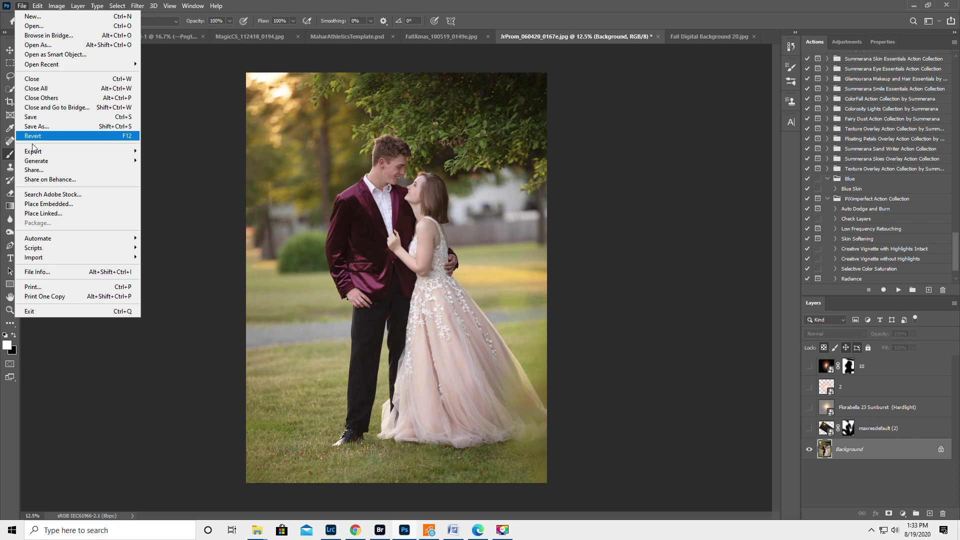
click(40, 201)
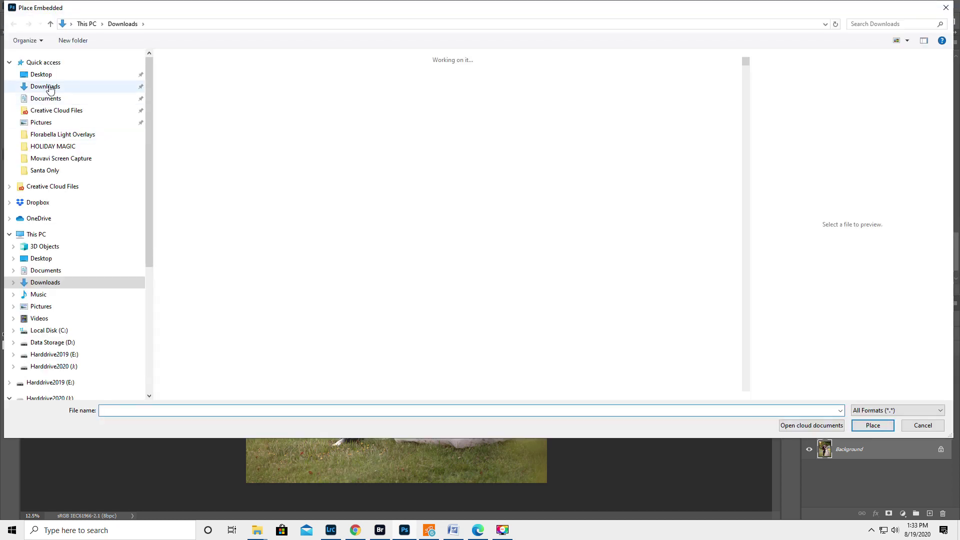
click(230, 155)
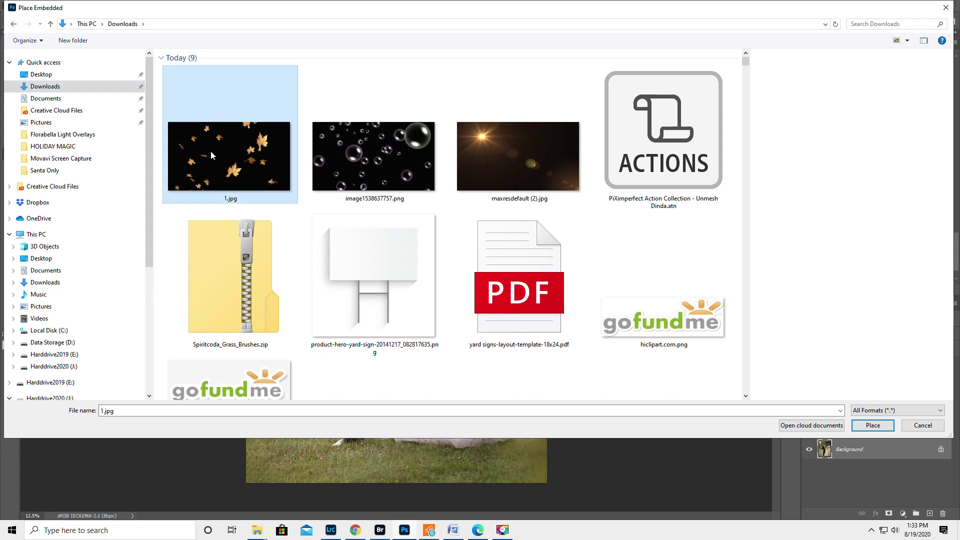
click(880, 431)
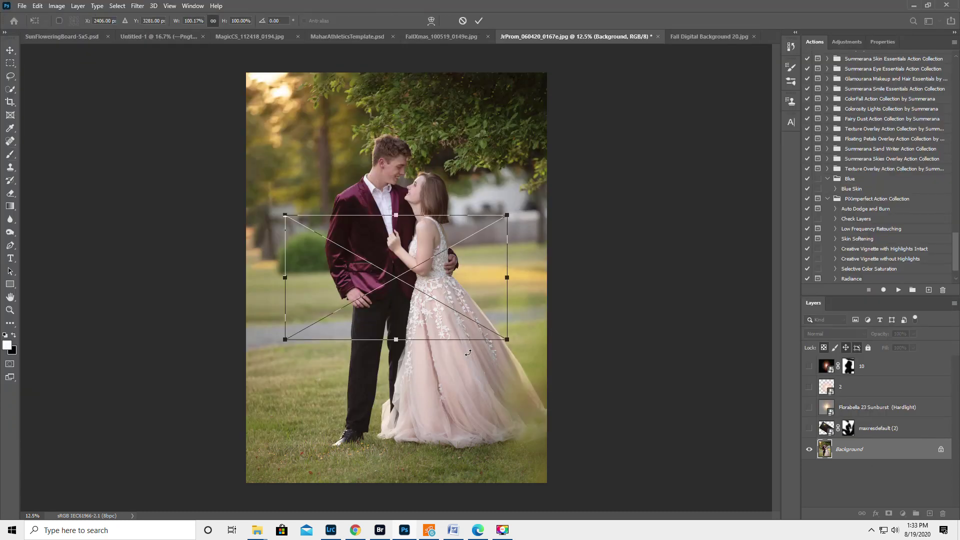
Step: Enlarge the leaves to about 130%, move them over the couple, and blend in Screen mode
drag(506, 340, 574, 371)
drag(370, 277, 333, 194)
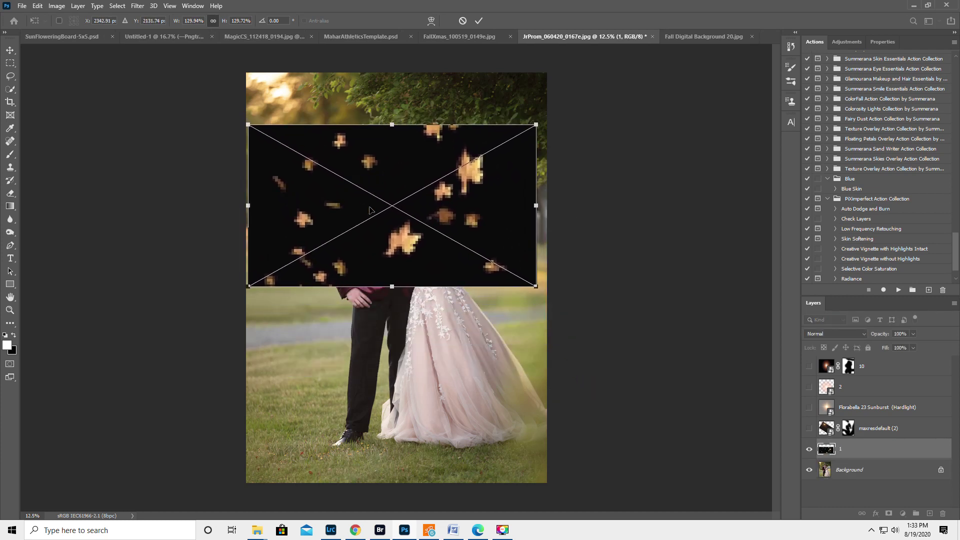
key(Return)
key(b)
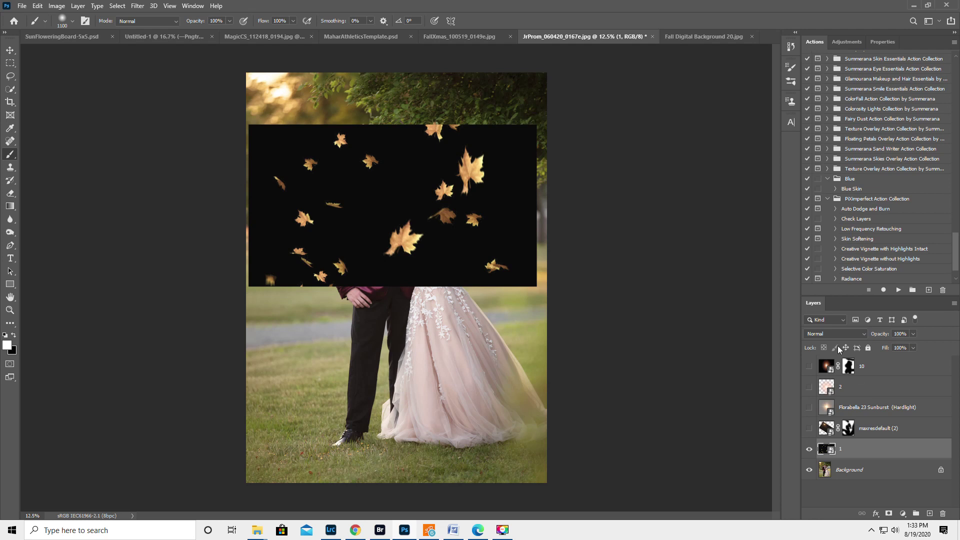
click(834, 333)
click(829, 355)
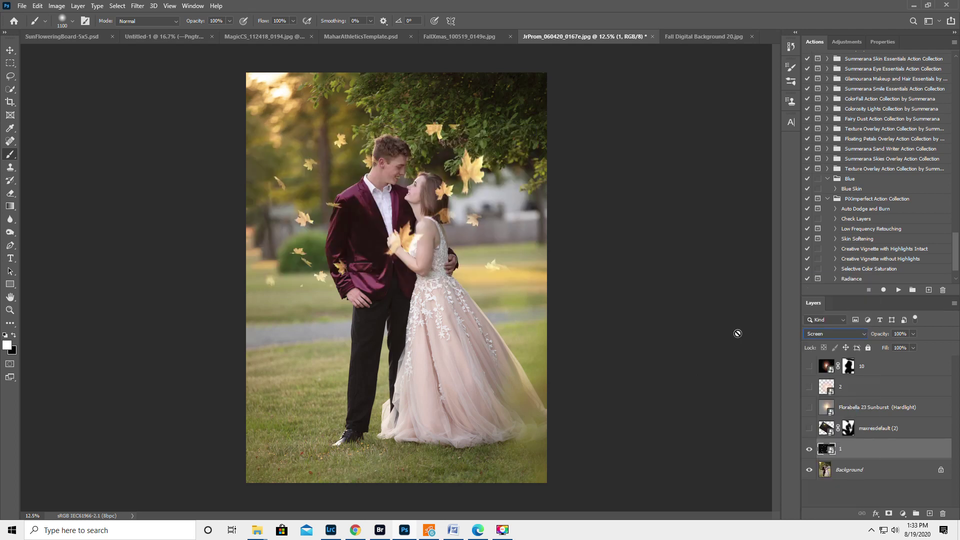
Step: Scale the leaves layer to about 135% and nudge it slightly up and left
click(10, 51)
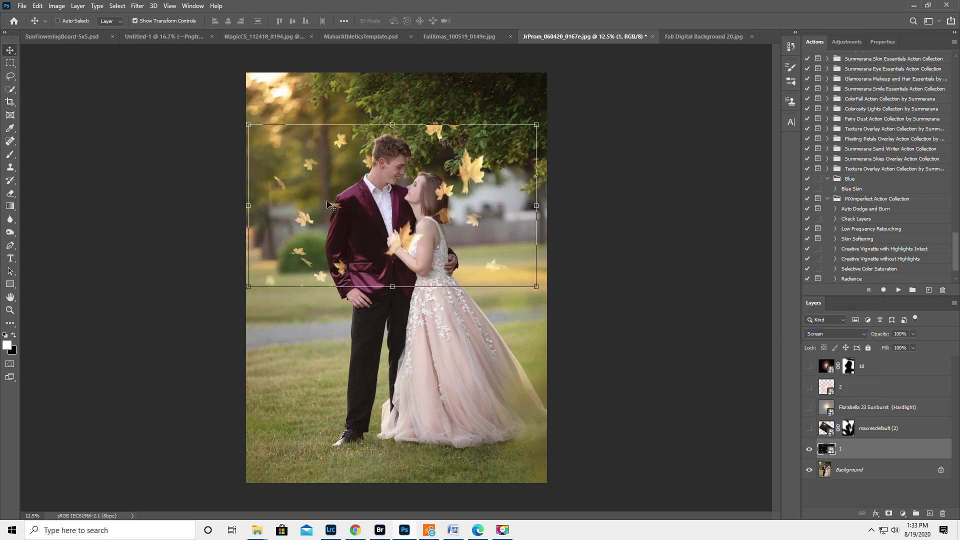
mouse_move(539, 122)
mouse_down()
mouse_move(547, 95)
mouse_move(549, 117)
mouse_up()
drag(434, 188, 430, 185)
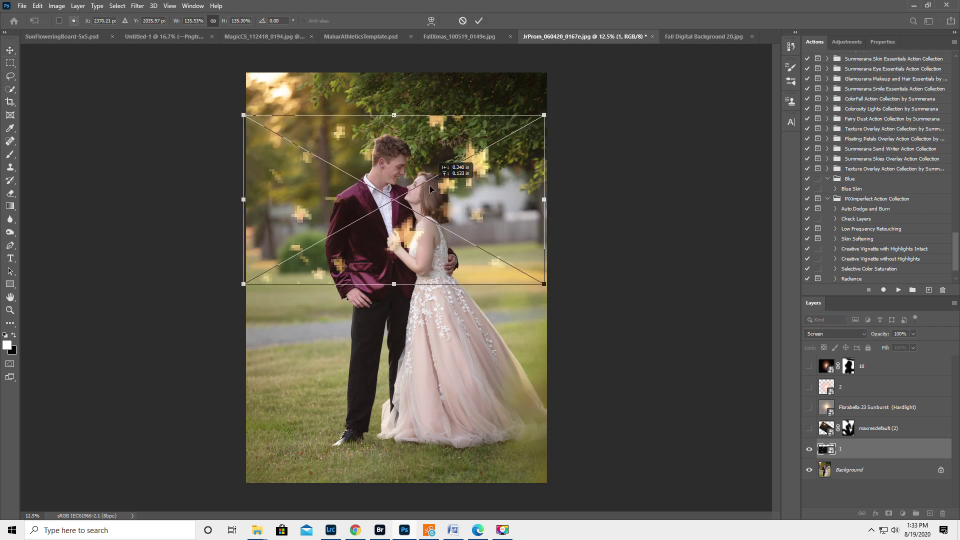
key(Return)
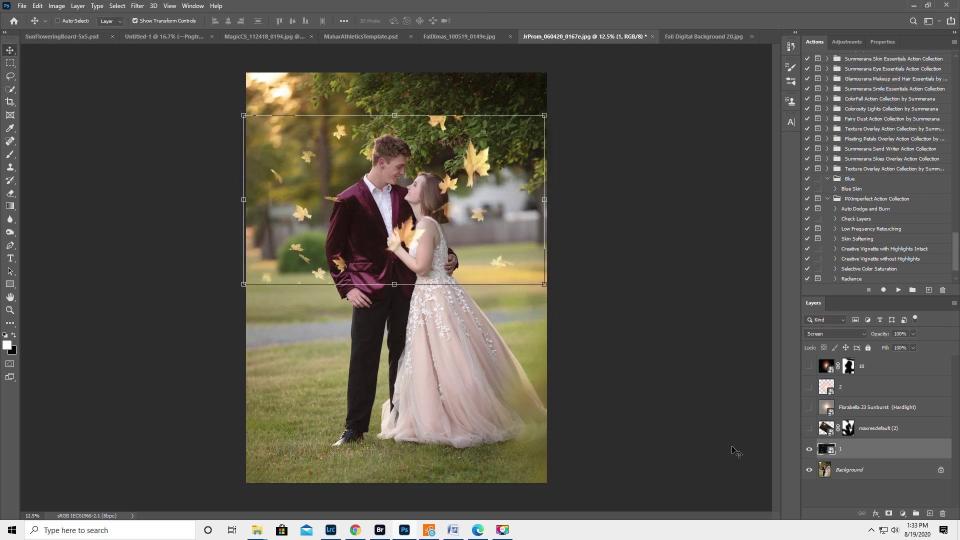
Step: Mask leaves layer 1, painting black with a 500 px hard round brush over stray leaves
click(889, 514)
click(10, 155)
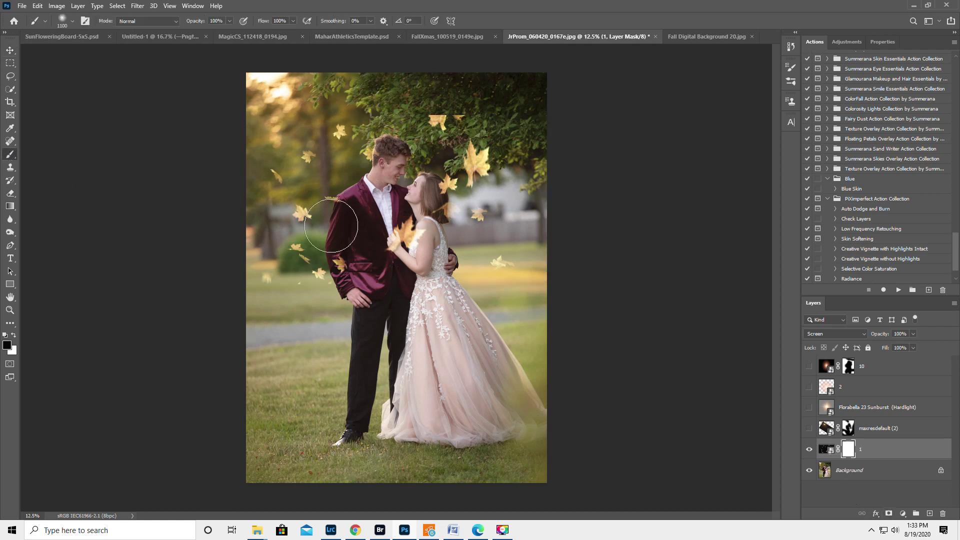
right_click(383, 208)
click(416, 213)
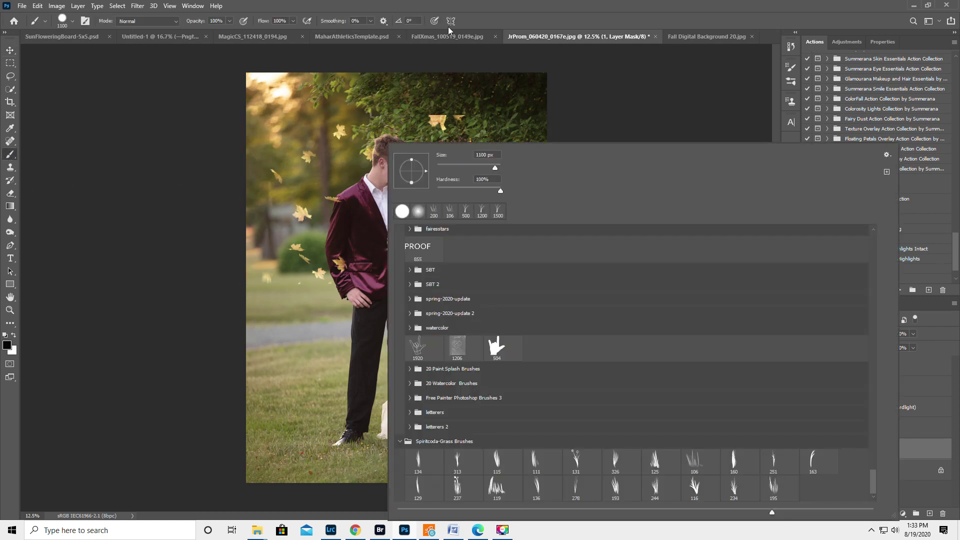
click(445, 2)
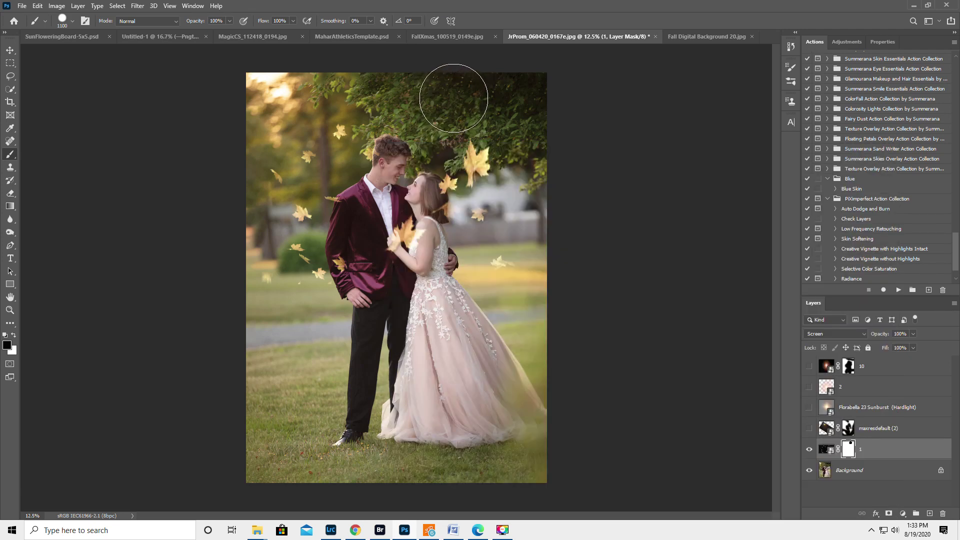
key(bracketleft)
key(bracketleft)
key(bracketleft)
key(bracketleft)
key(bracketleft)
key(bracketleft)
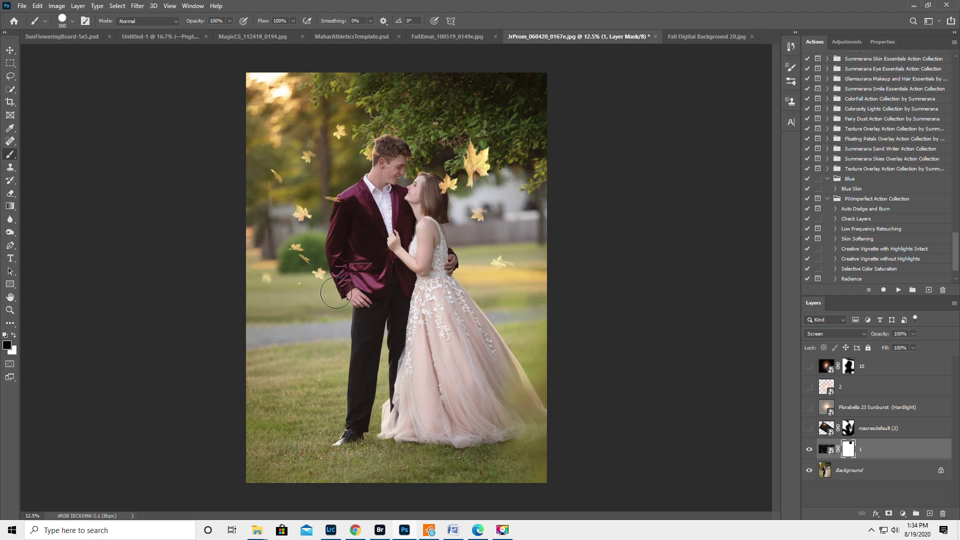
mouse_move(270, 301)
mouse_down()
mouse_move(380, 382)
mouse_move(674, 368)
mouse_up()
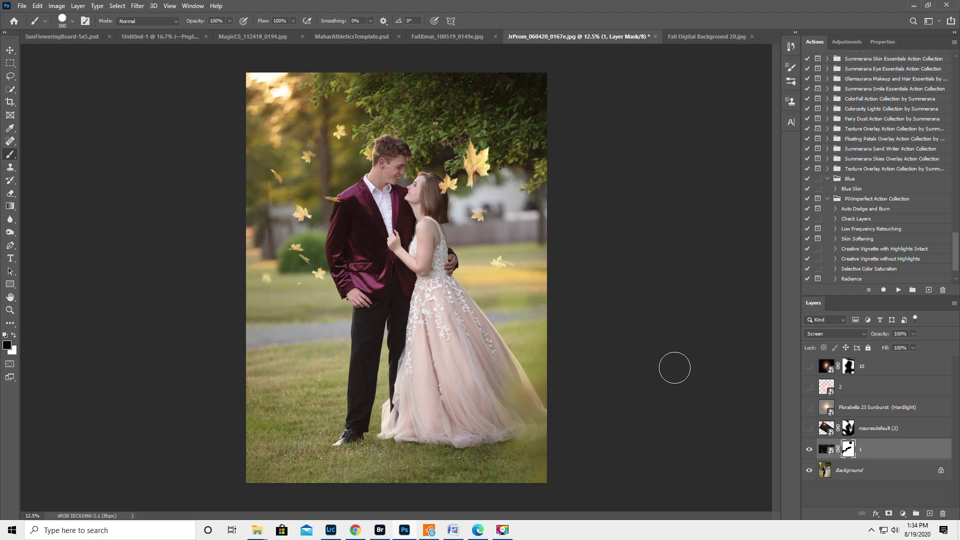